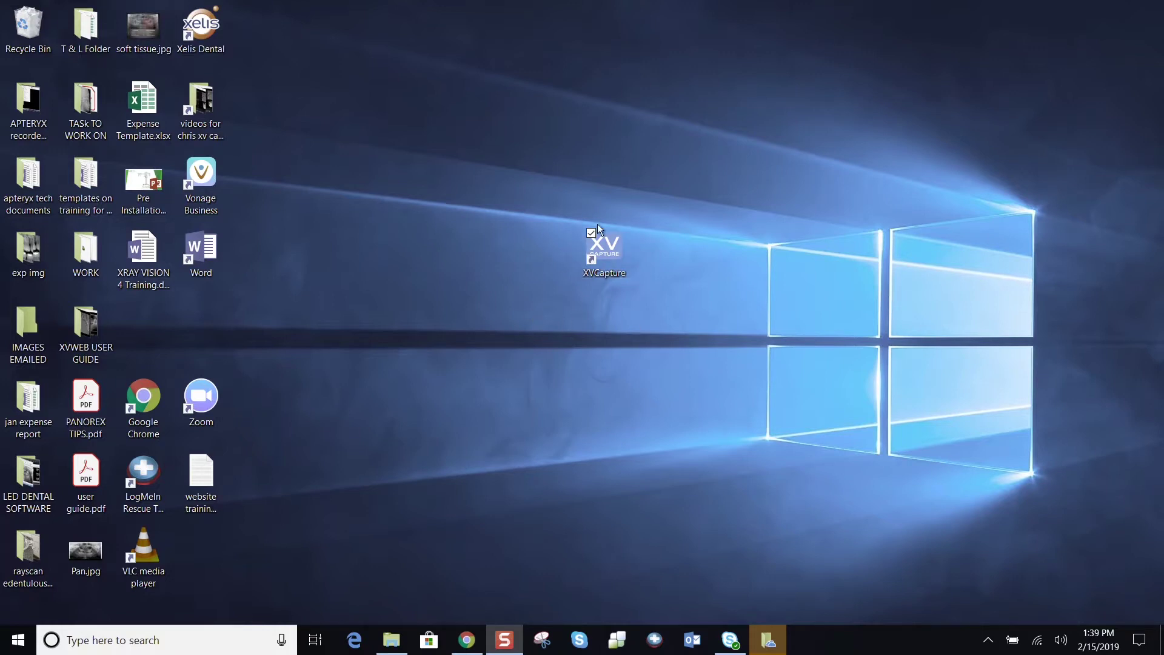
# Open the file location of the XVCapture desktop shortcut.
pyautogui.rightClick(592, 241)
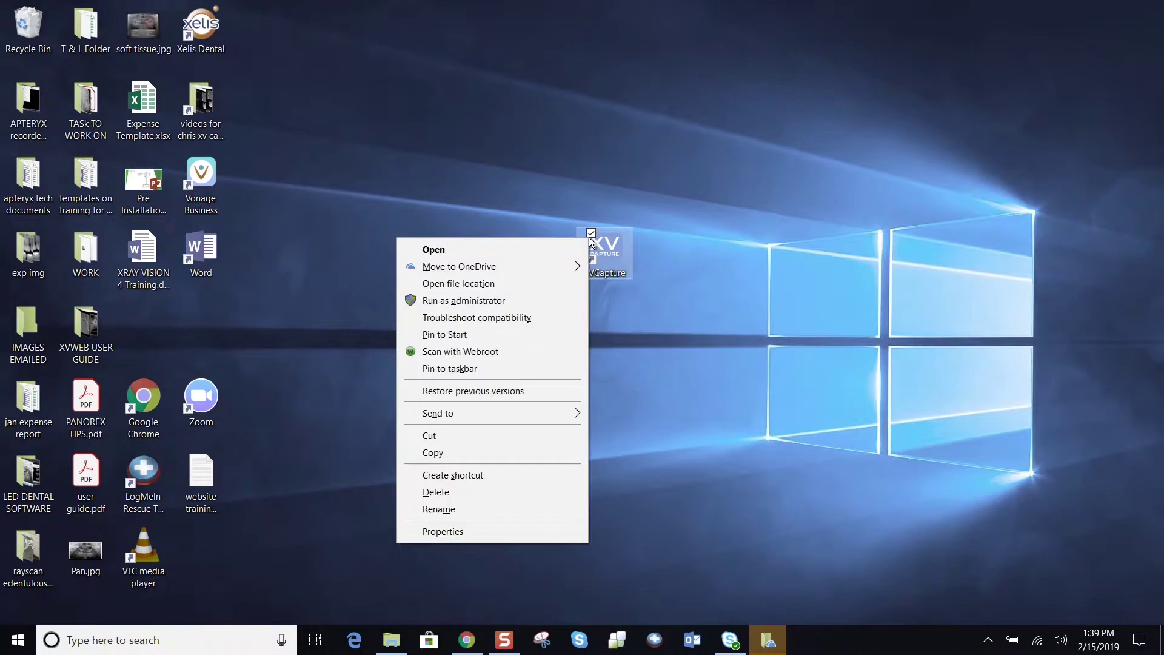
pyautogui.click(477, 283)
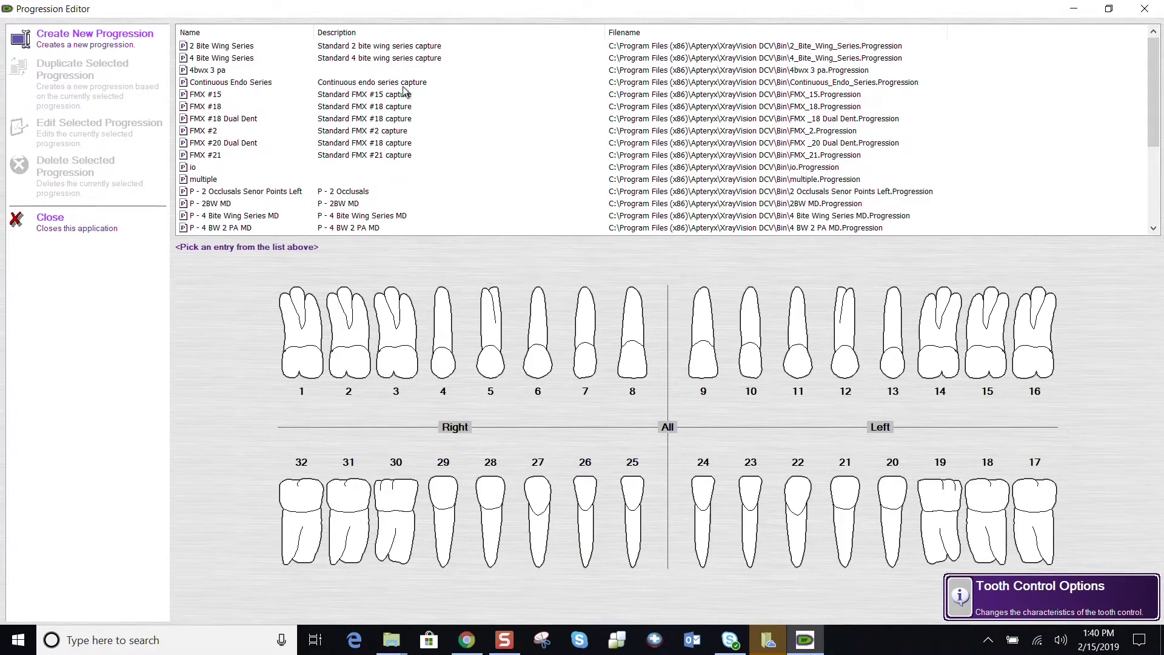
# Create a new progression named 4BWX 2 PA and start defining its first shot.
pyautogui.click(83, 34)
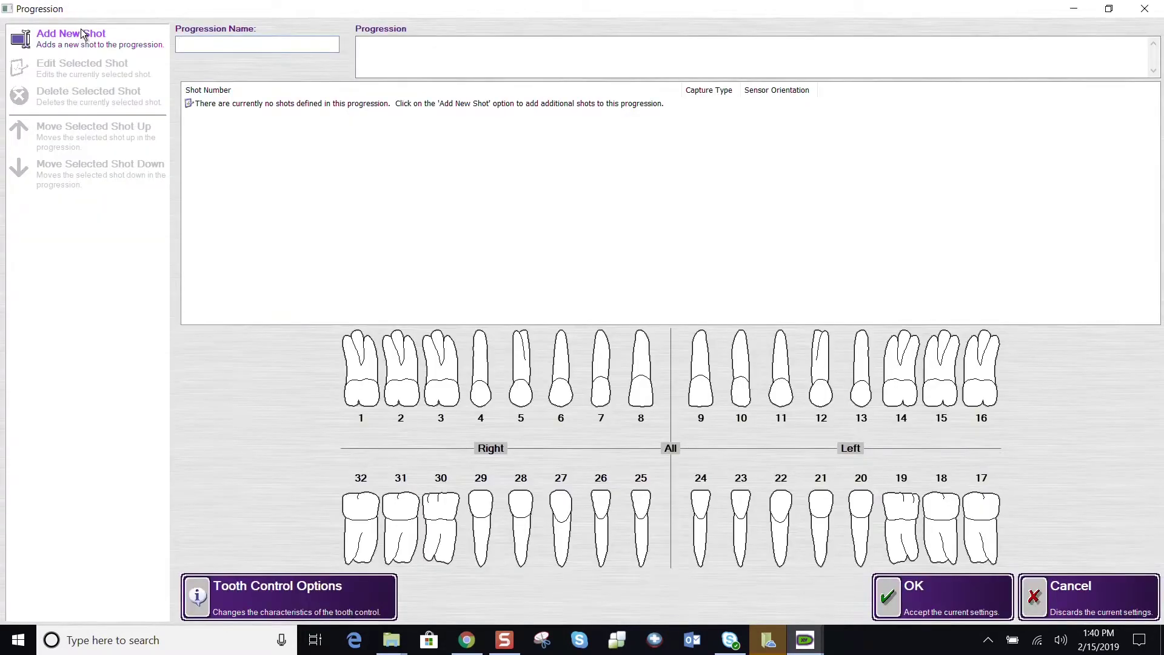
pyautogui.write('4BWX 2 PA')
pyautogui.click(70, 40)
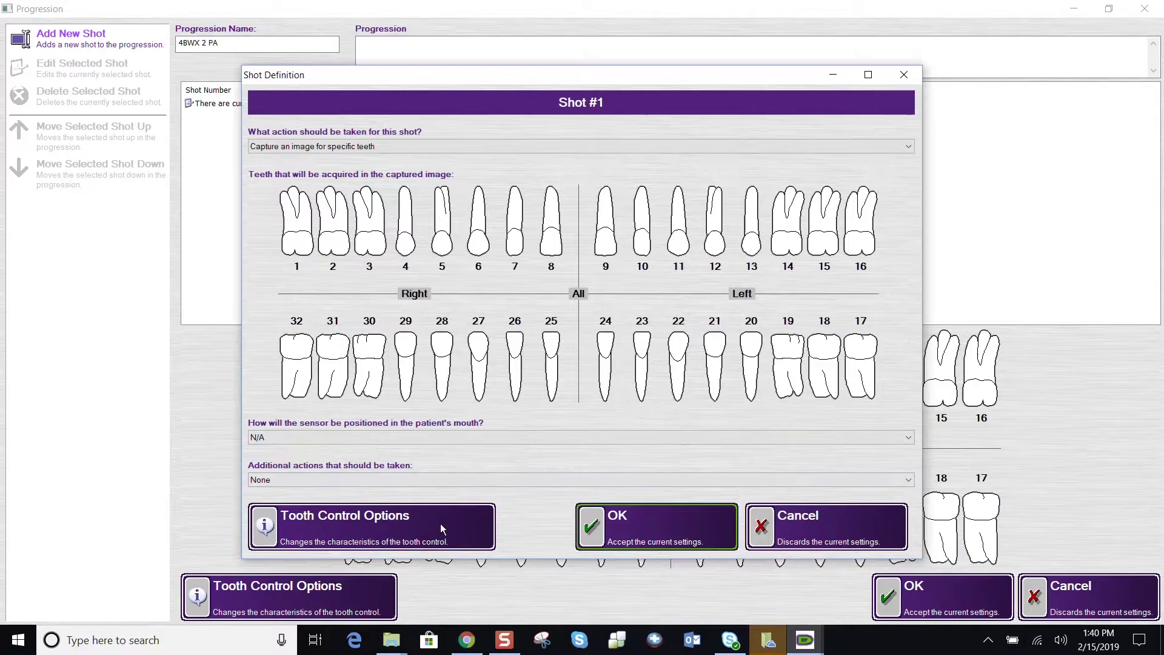
# Switch the first shot's tooth chart to Deciduous Tooth Control and return it to Adult Tooth Control.
pyautogui.click(365, 522)
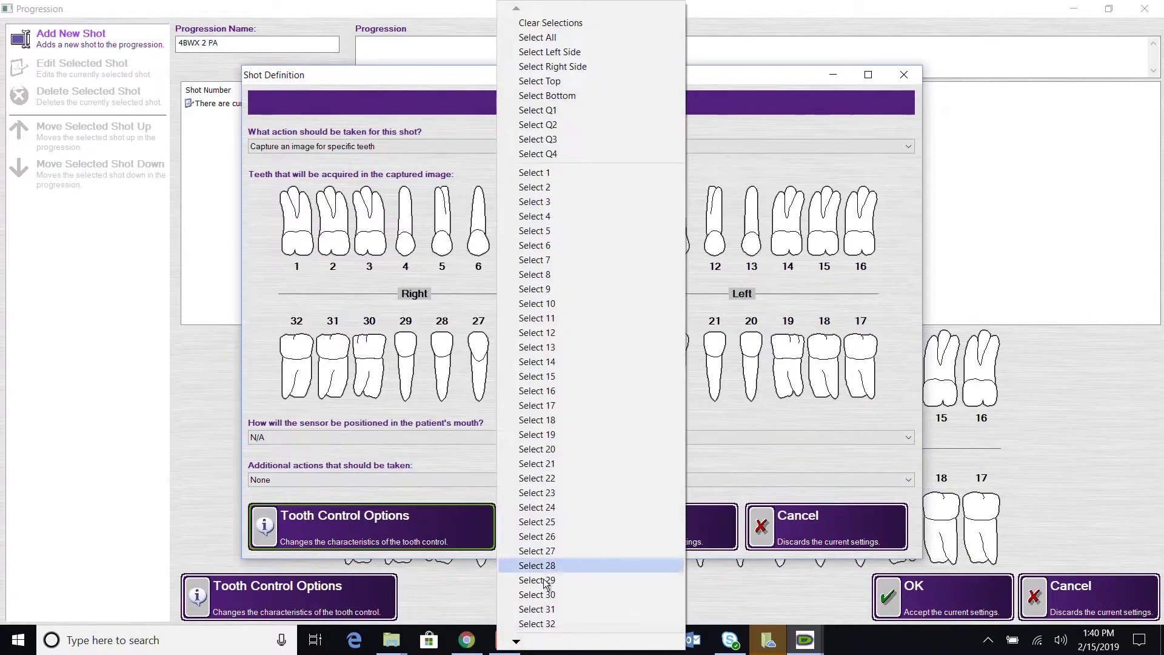
pyautogui.moveTo(514, 643)
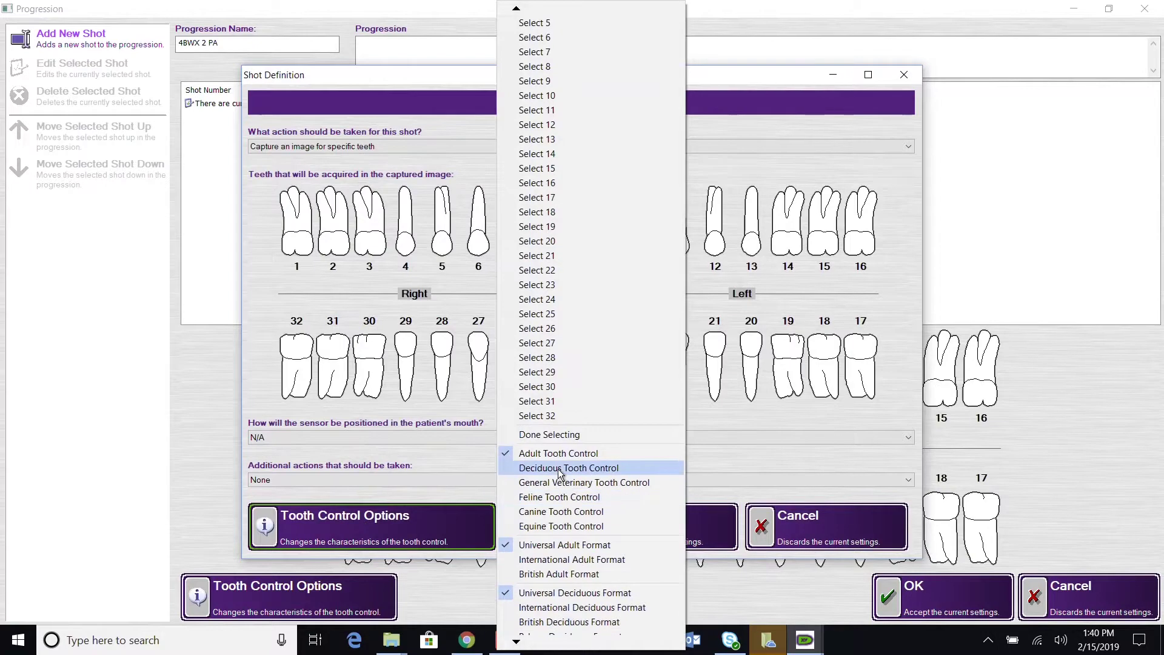
pyautogui.click(557, 468)
pyautogui.click(406, 261)
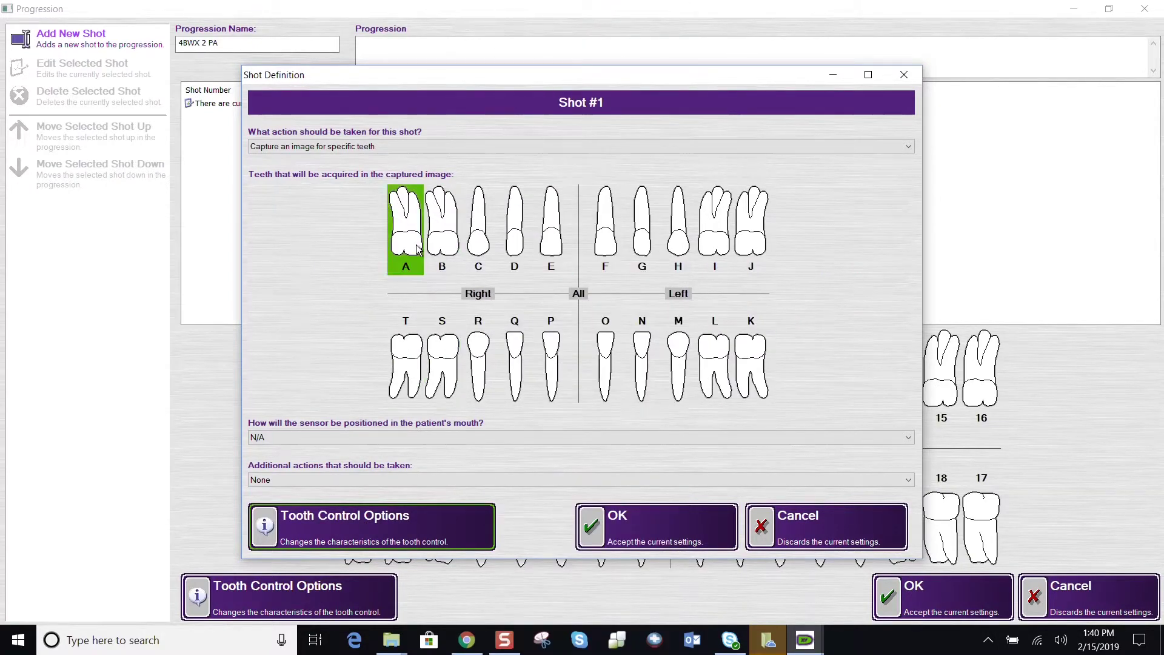
pyautogui.click(444, 518)
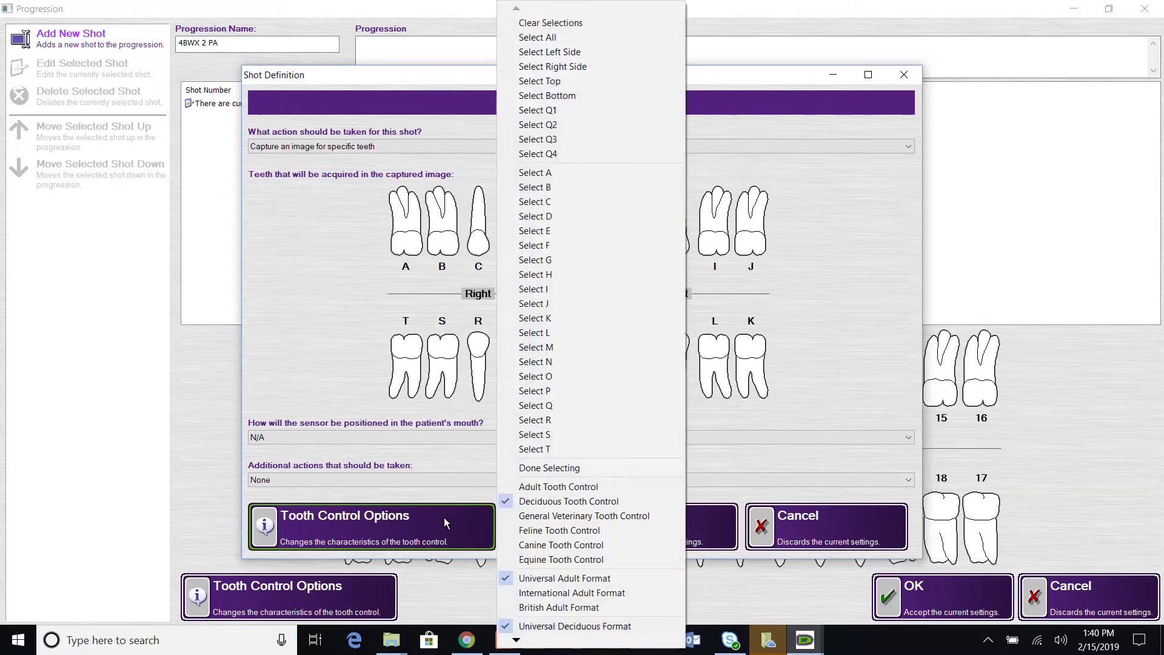
pyautogui.click(574, 488)
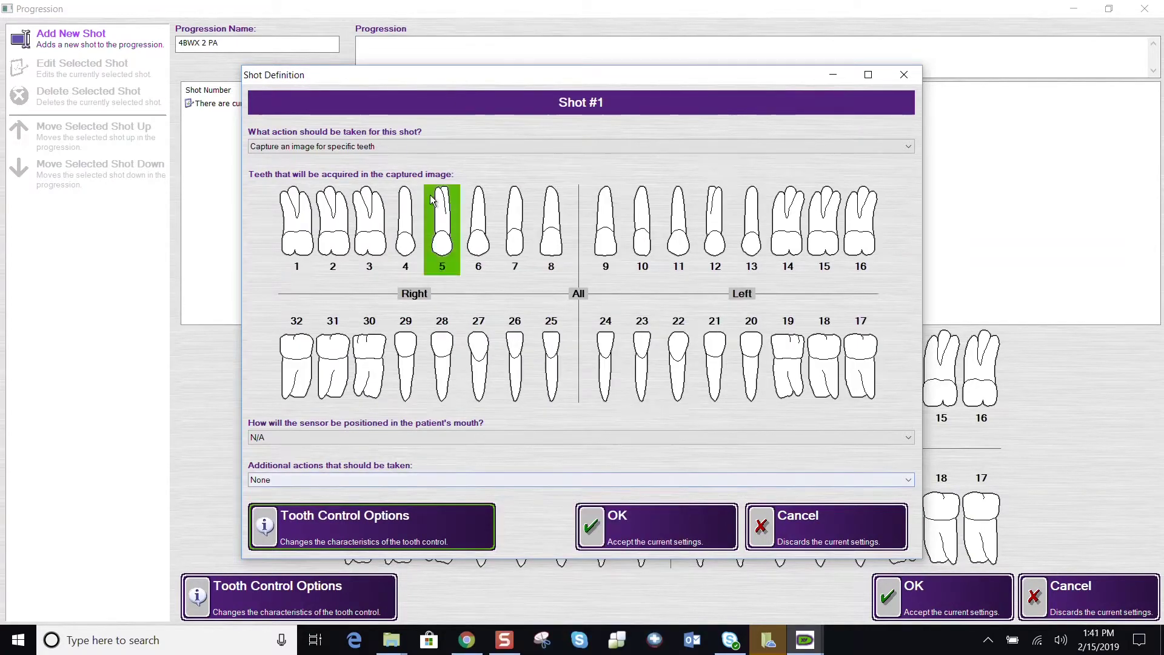
# Define Shot #1 for teeth 1, 2, 3, 30, 31 and 32 with the top of the sensor pointing right.
pyautogui.moveTo(288, 206); pyautogui.dragTo(382, 345)
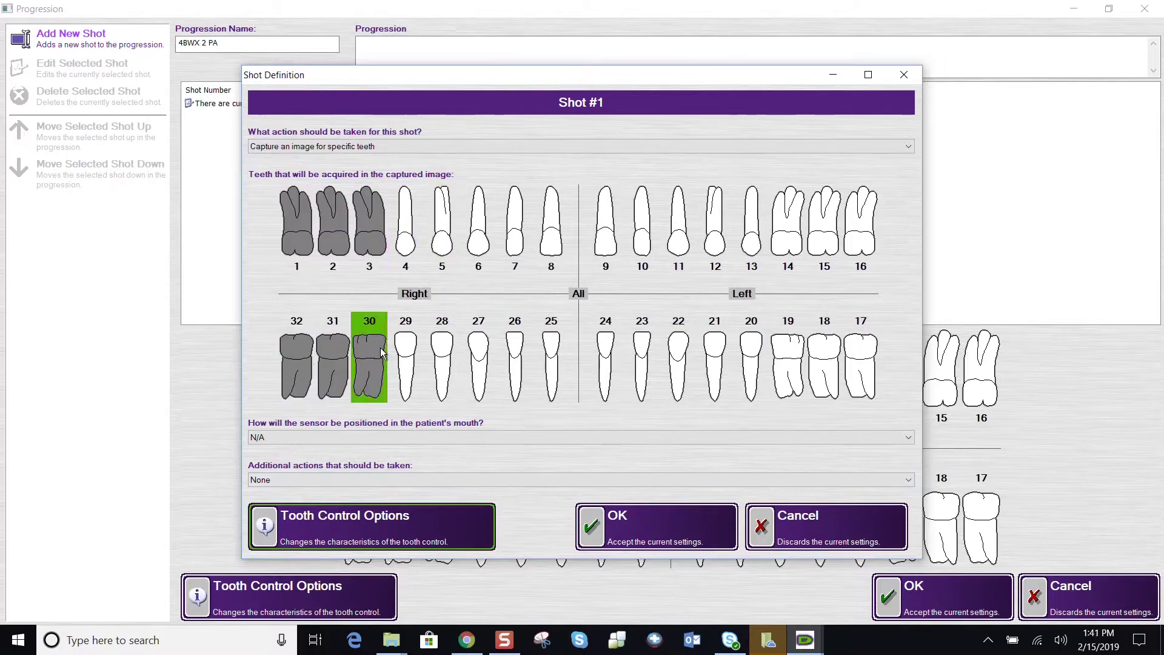
pyautogui.click(909, 439)
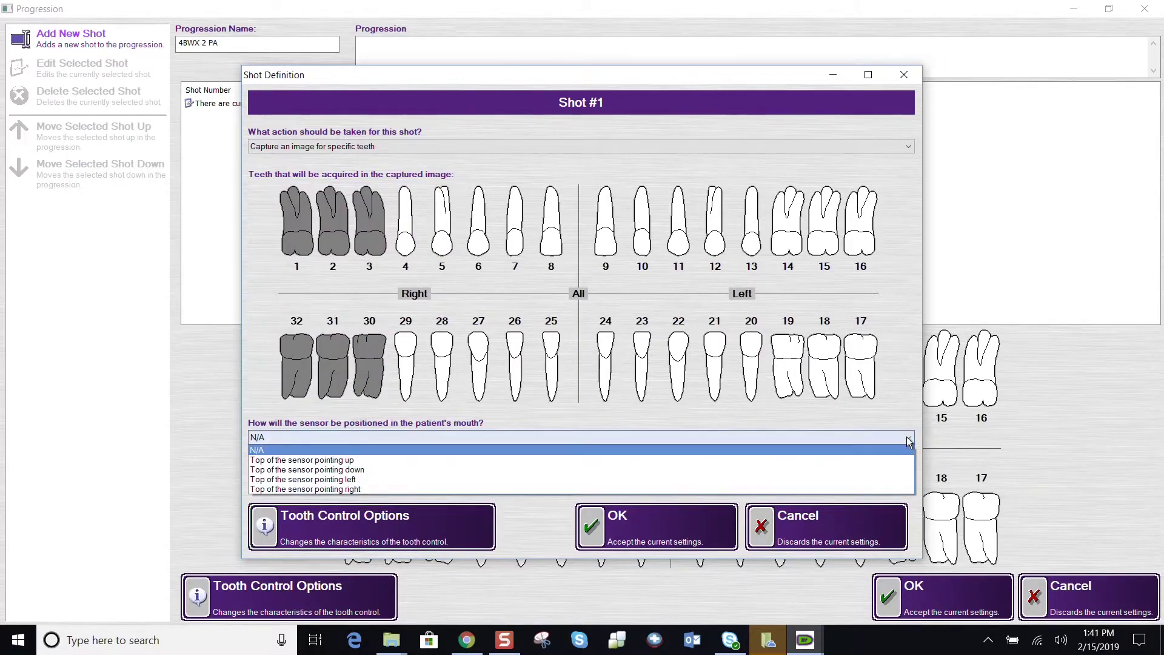
pyautogui.click(807, 500)
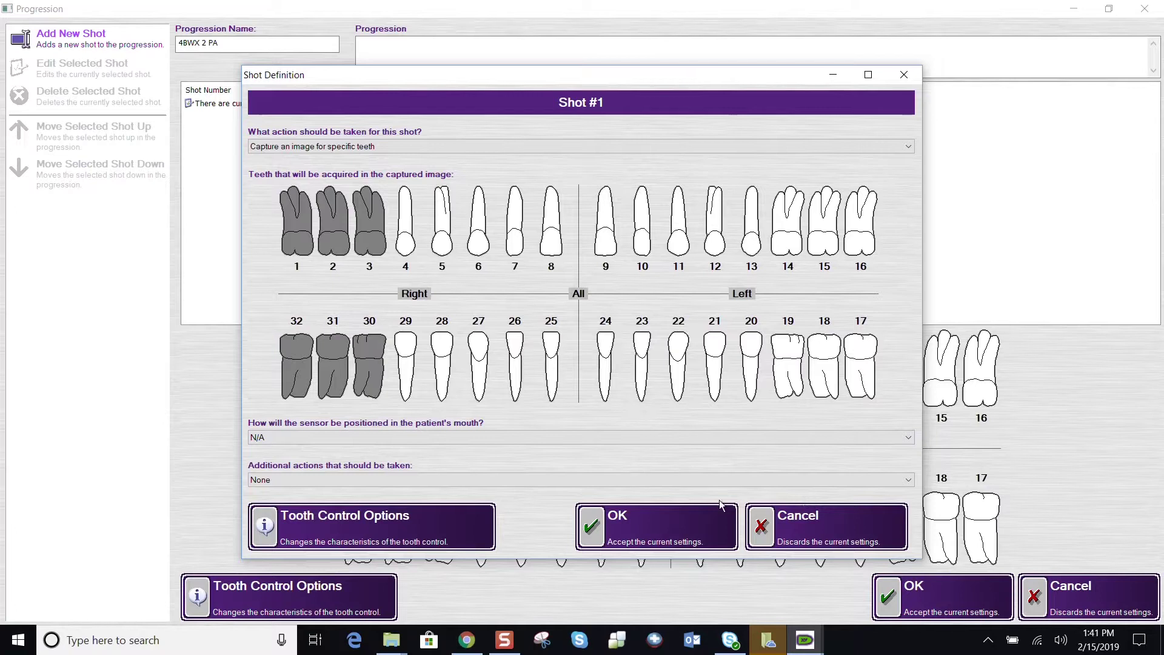
pyautogui.click(909, 436)
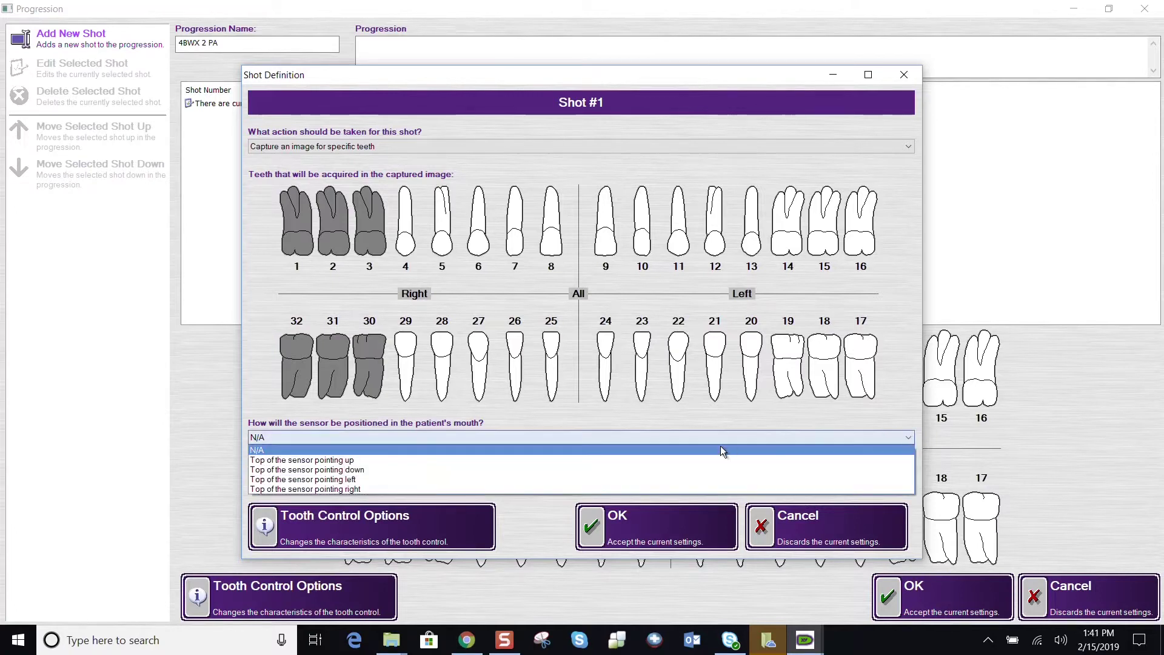
pyautogui.click(705, 488)
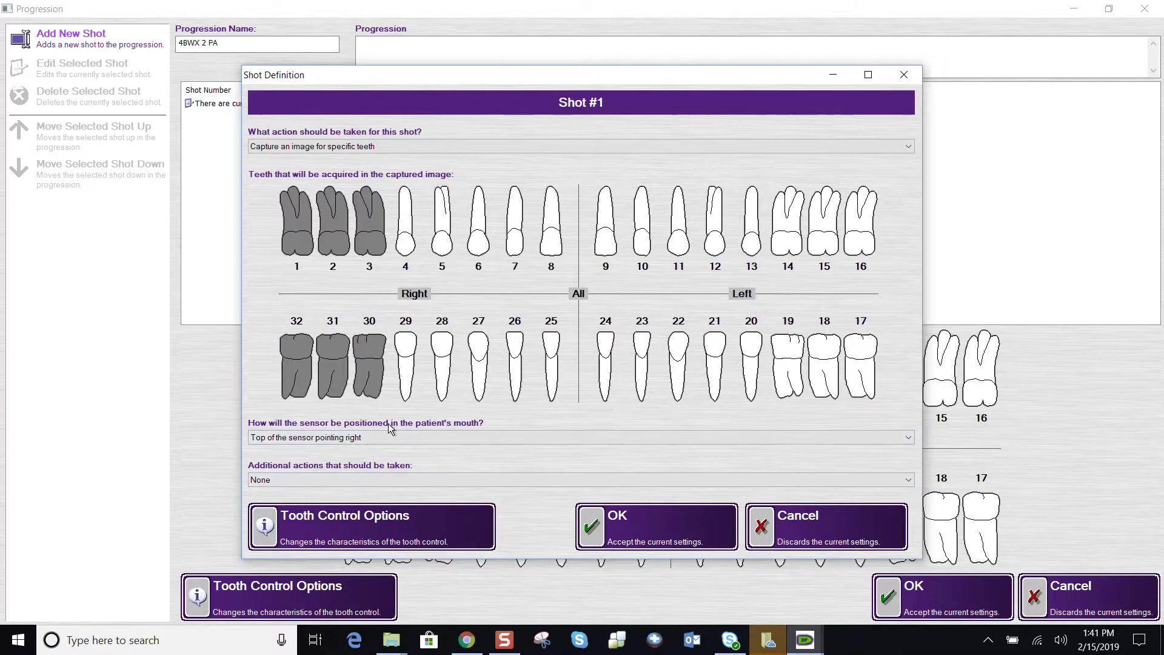
pyautogui.click(681, 519)
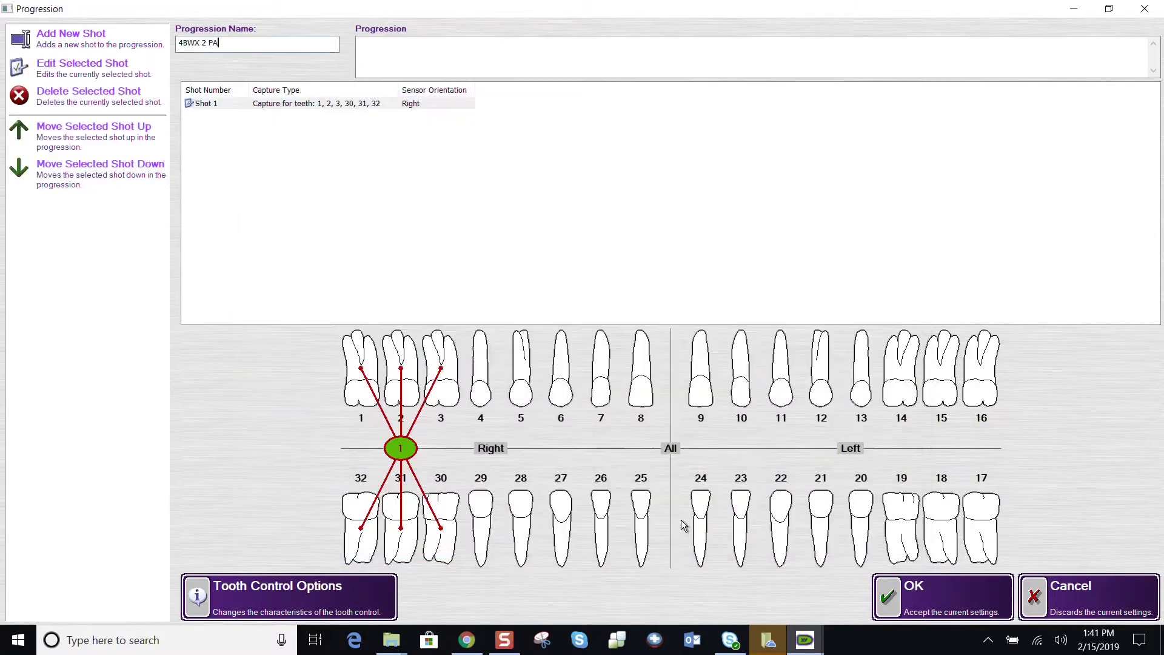
# Add Shot #2 for teeth 4, 5, 6, 27, 28 and 29 with the top of the sensor pointing right.
pyautogui.click(71, 41)
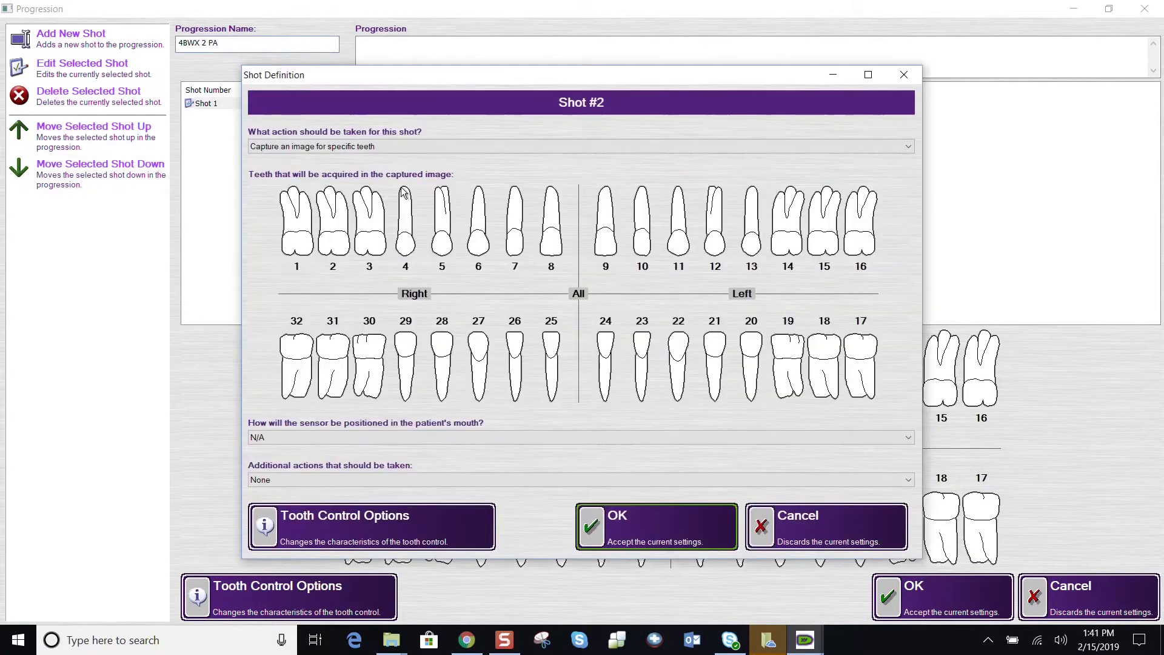
pyautogui.moveTo(405, 194); pyautogui.dragTo(490, 358)
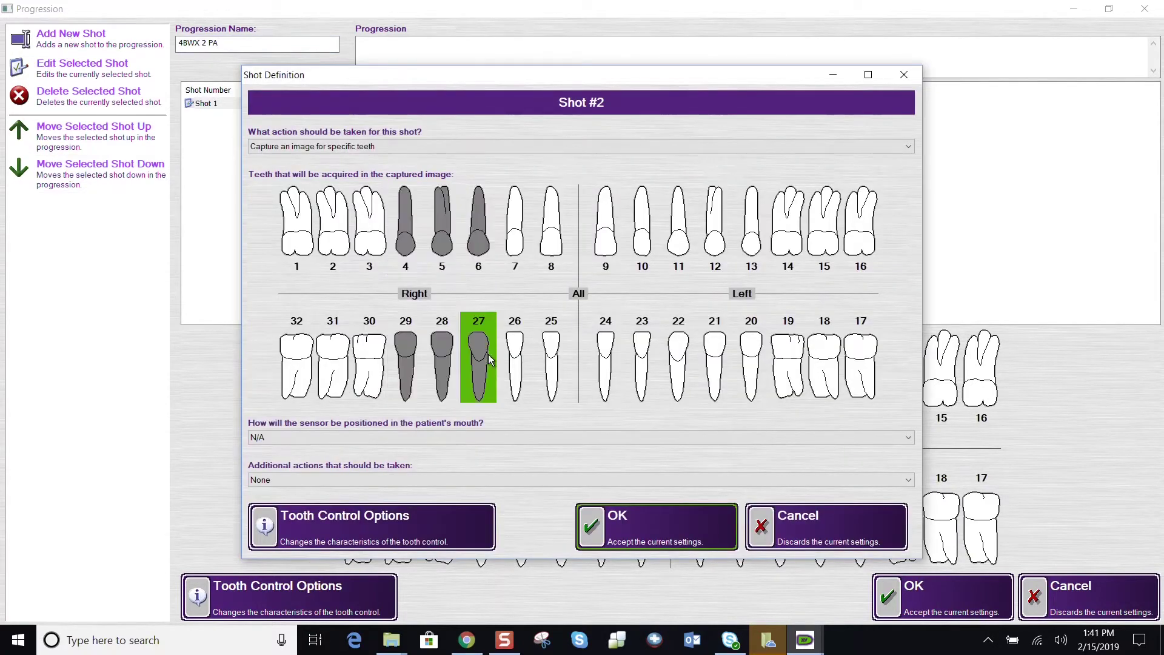
pyautogui.click(909, 438)
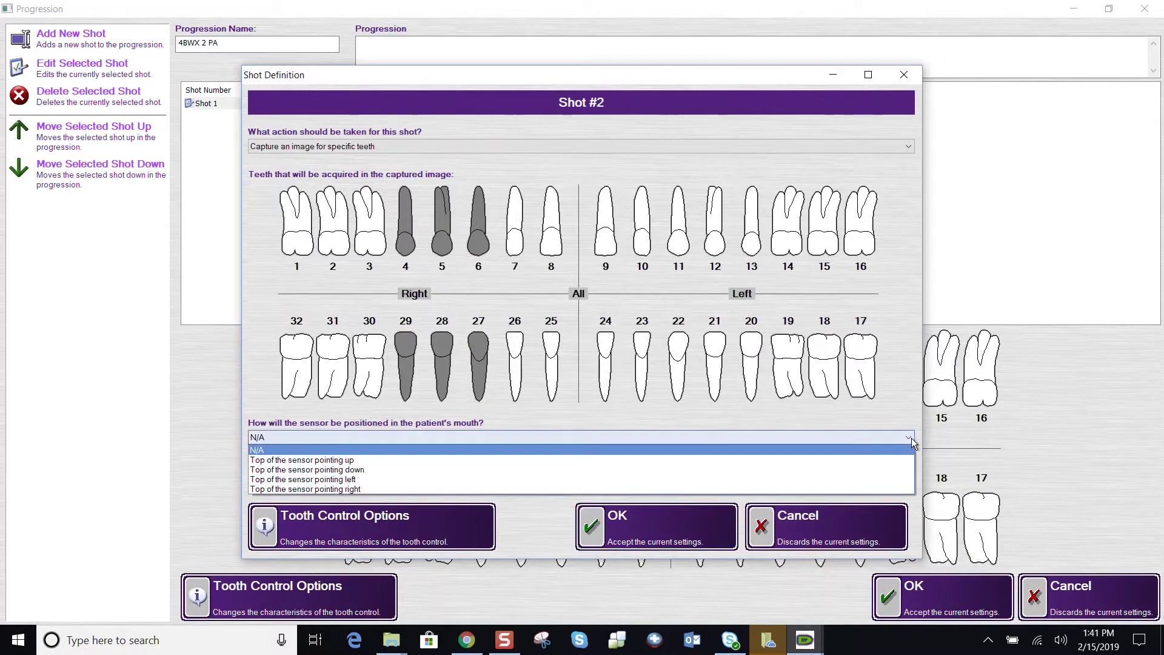
pyautogui.click(829, 489)
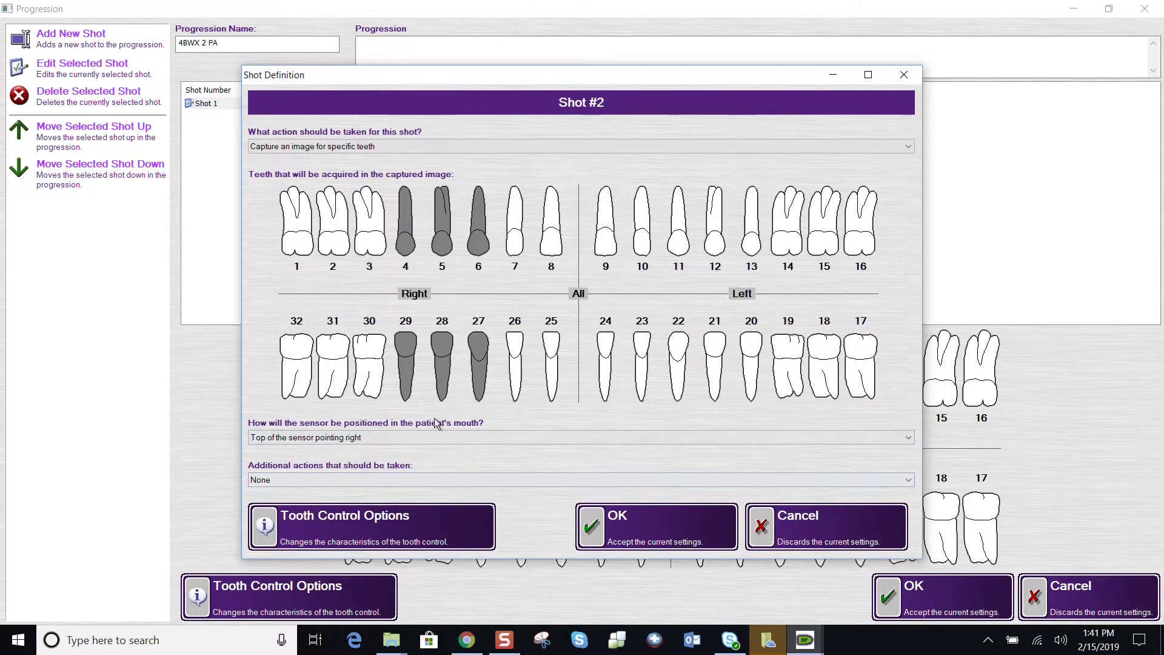
pyautogui.click(642, 523)
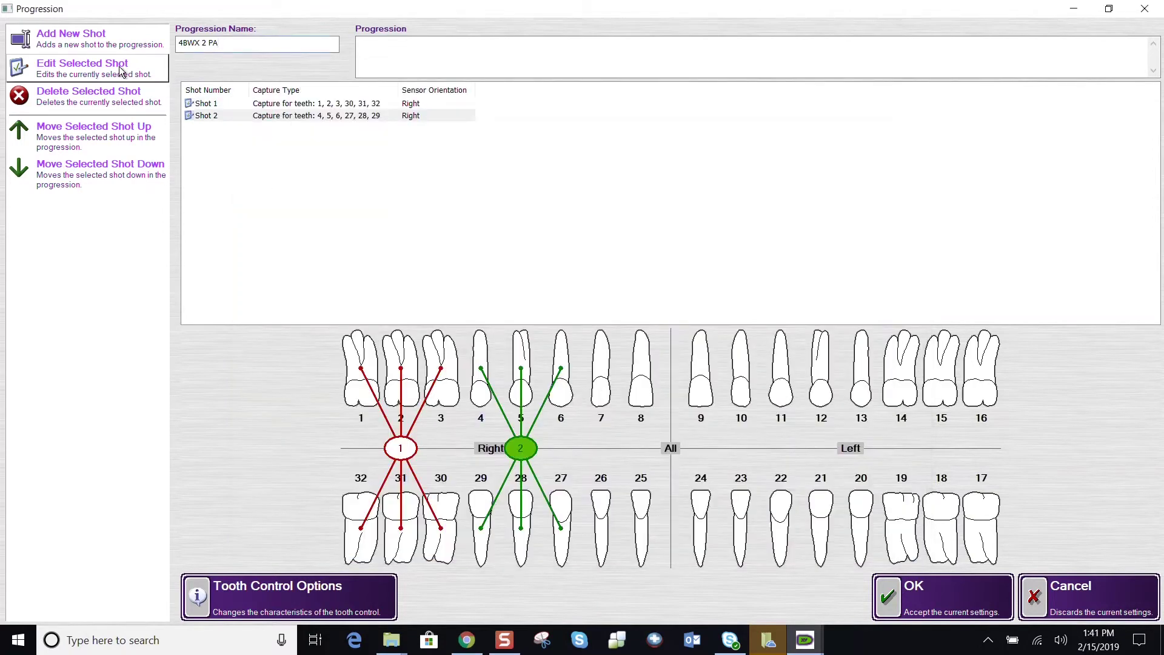
# Add Shot #3 for teeth 14 through 19 with the top of the sensor pointing left.
pyautogui.click(82, 35)
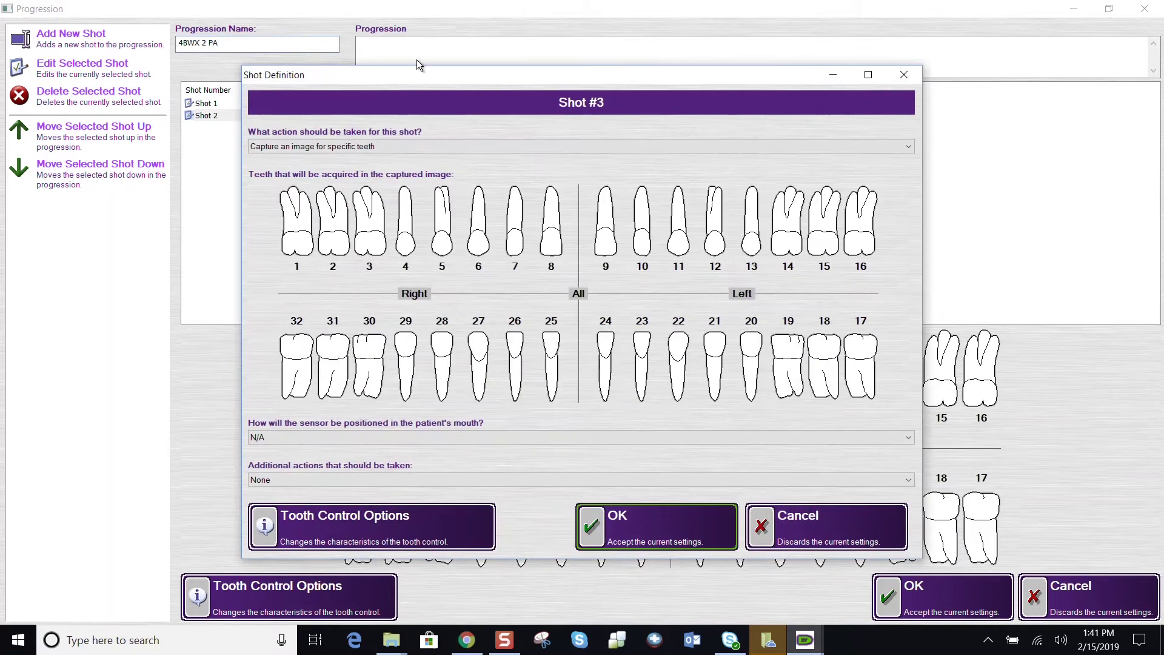
pyautogui.moveTo(860, 225); pyautogui.dragTo(797, 343)
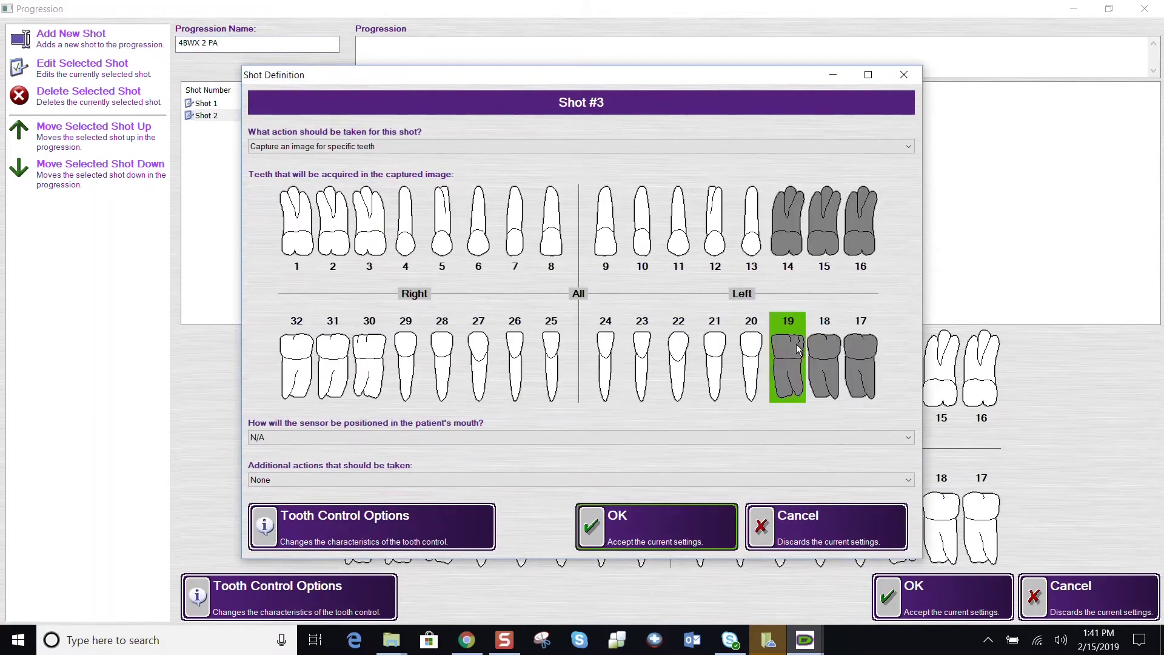
pyautogui.click(900, 435)
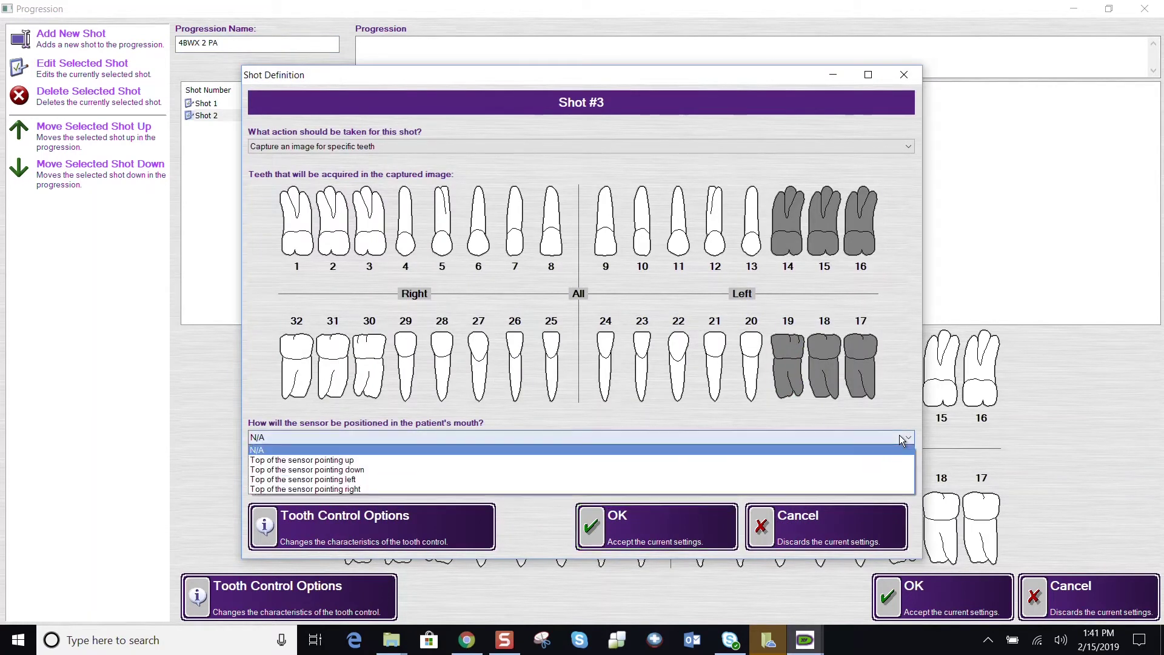
pyautogui.click(872, 479)
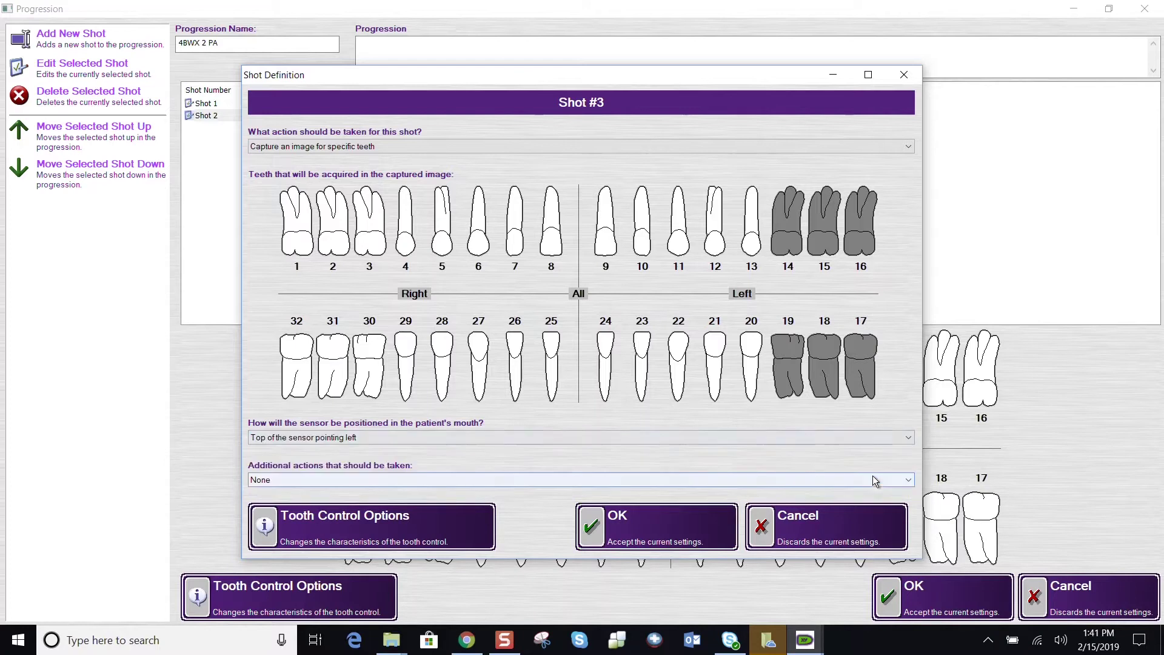
pyautogui.click(687, 518)
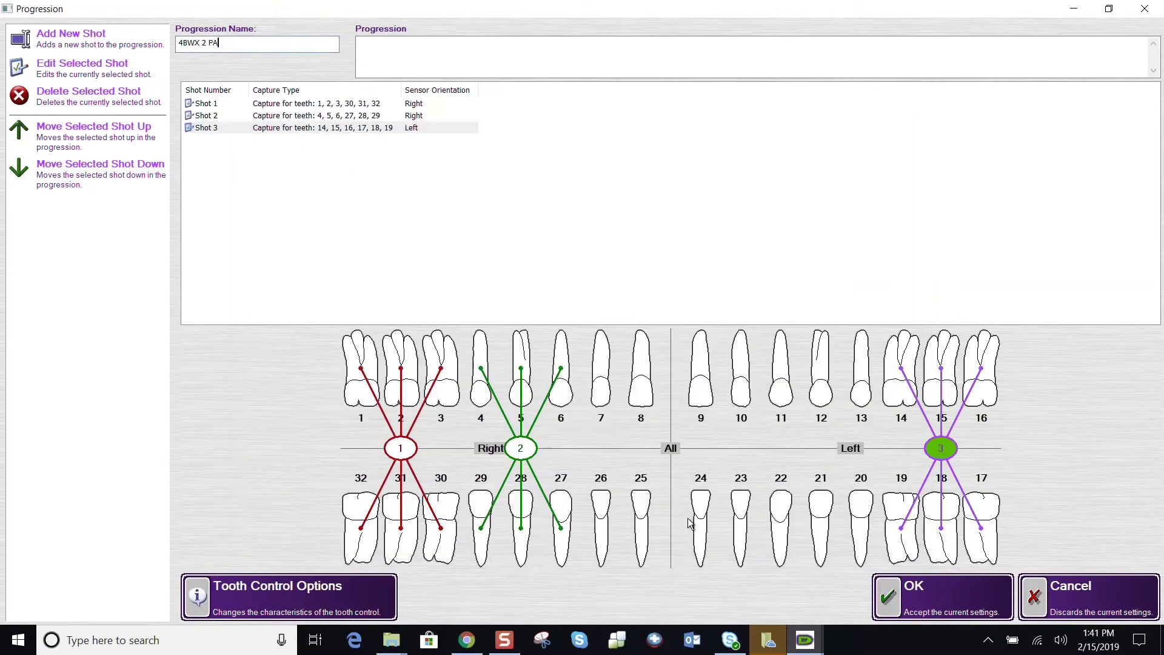
# Add Shot #4 for teeth 11, 12, 13, 20, 21 and 22 with the top of the sensor pointing left.
pyautogui.click(84, 42)
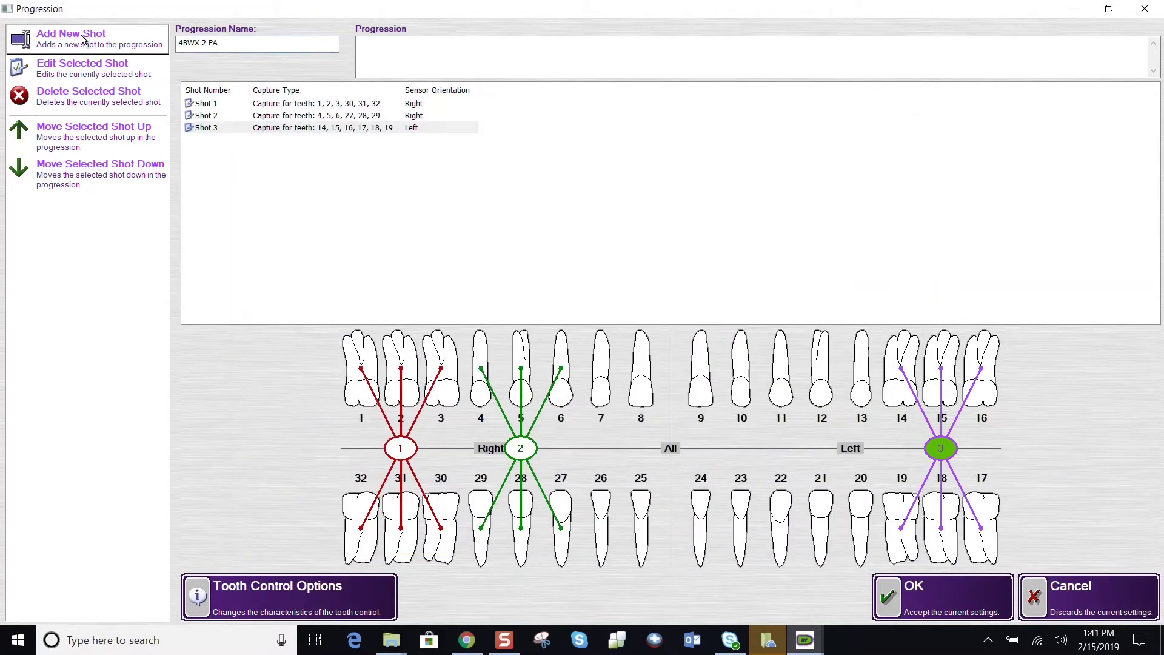
pyautogui.click(747, 196)
pyautogui.moveTo(746, 196); pyautogui.dragTo(687, 343)
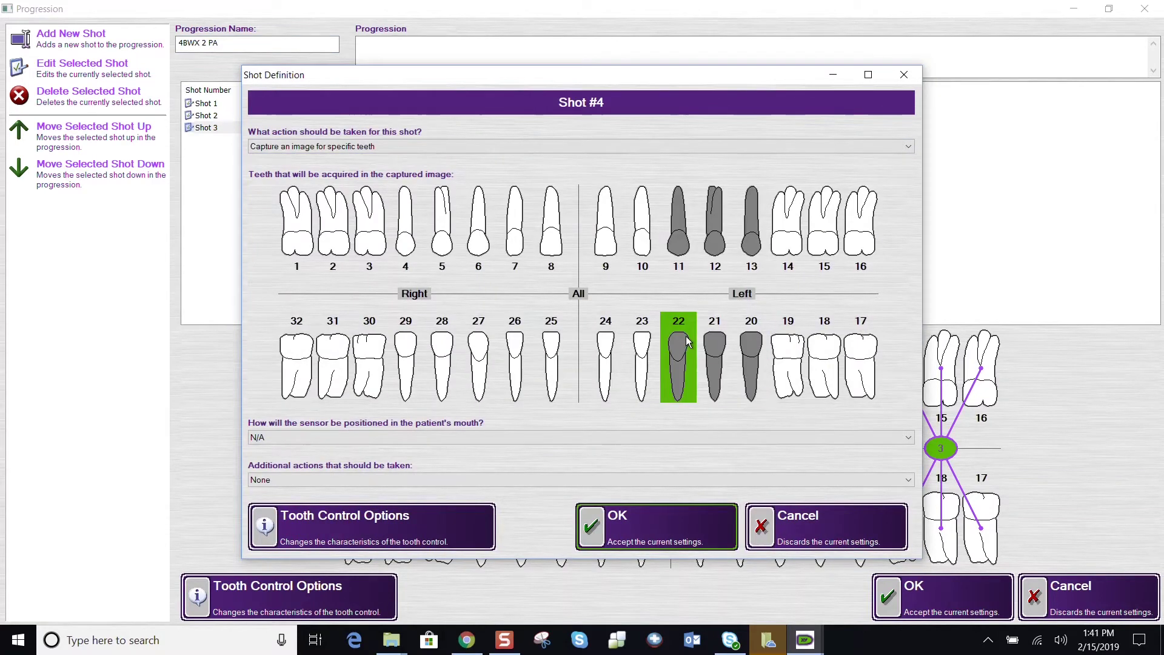
pyautogui.click(911, 432)
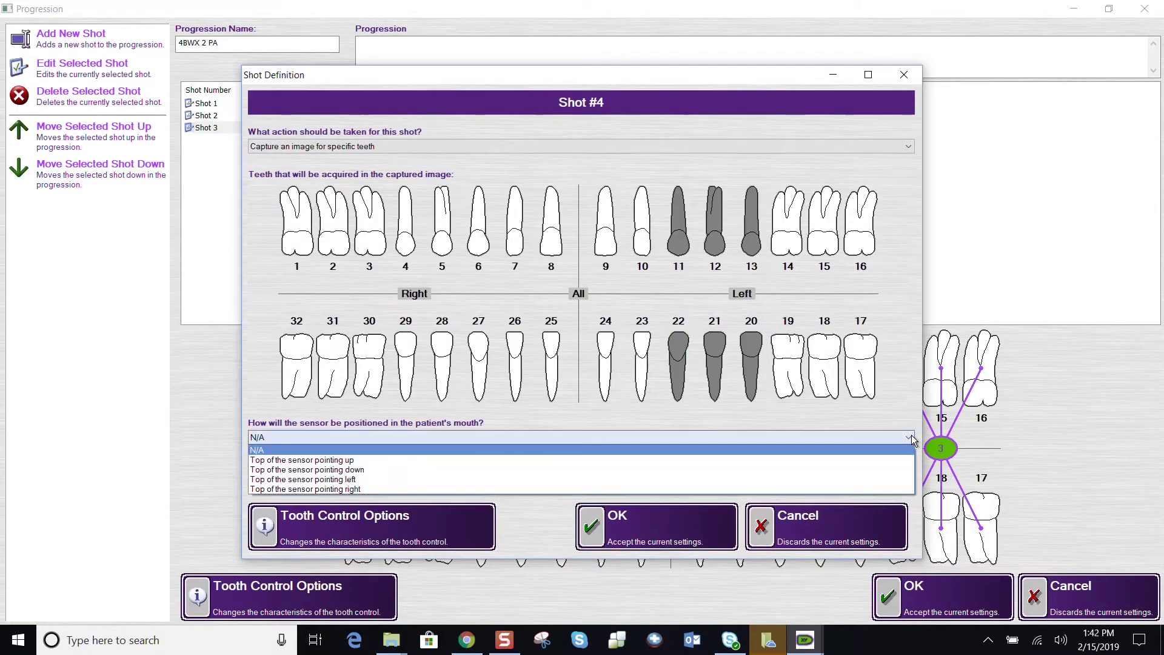
pyautogui.click(886, 480)
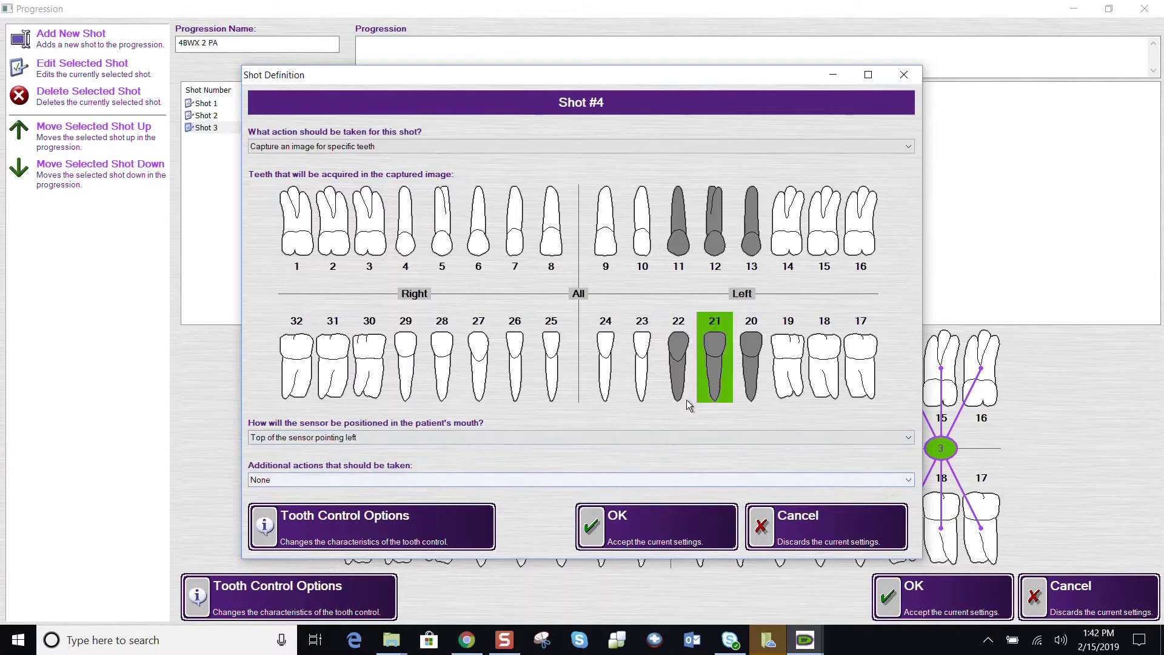
pyautogui.click(648, 518)
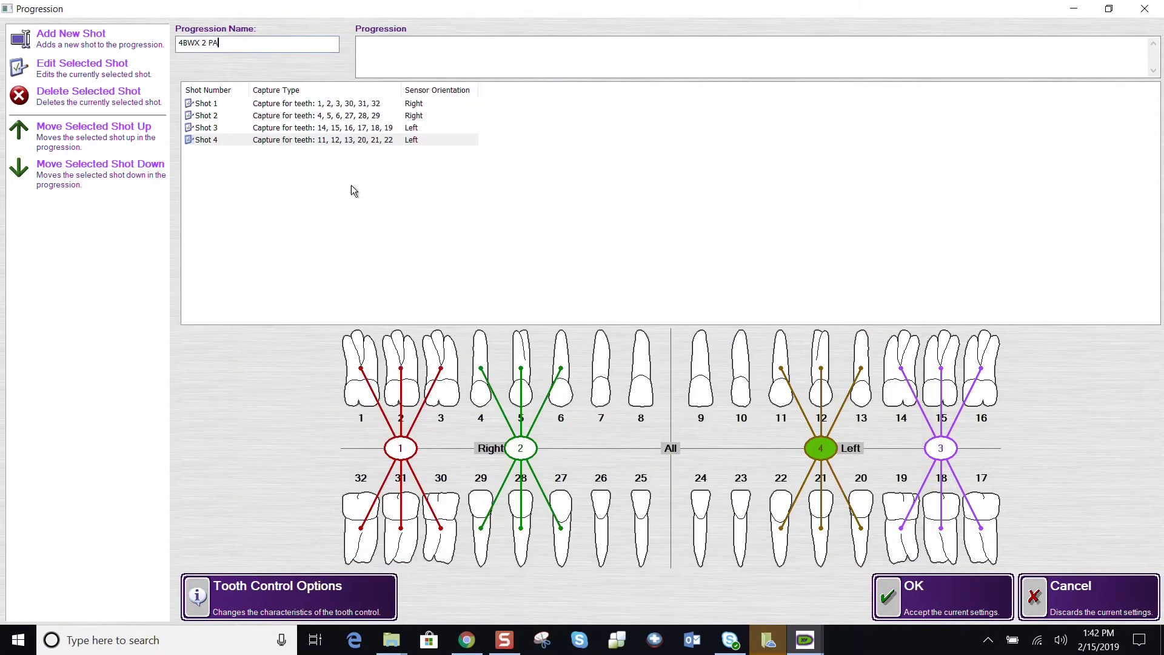
# Add Shot #5 for upper front teeth 7, 8, 9 and 10 with the top of the sensor pointing up.
pyautogui.click(104, 34)
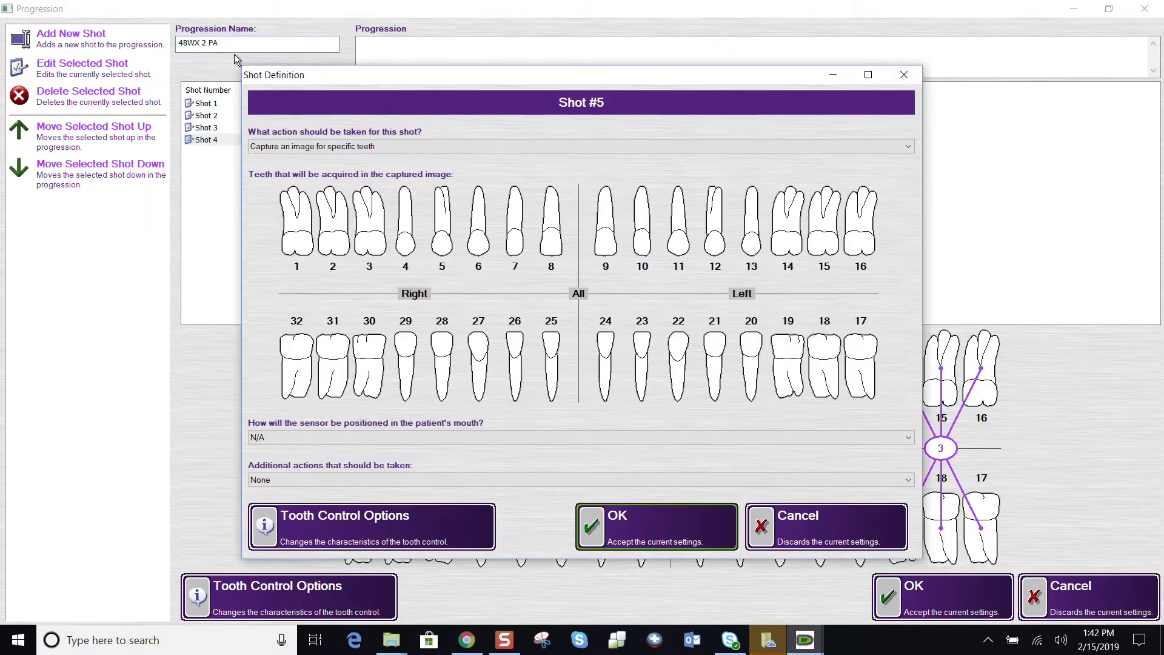
pyautogui.click(522, 214)
pyautogui.moveTo(523, 215); pyautogui.dragTo(634, 230)
pyautogui.click(885, 438)
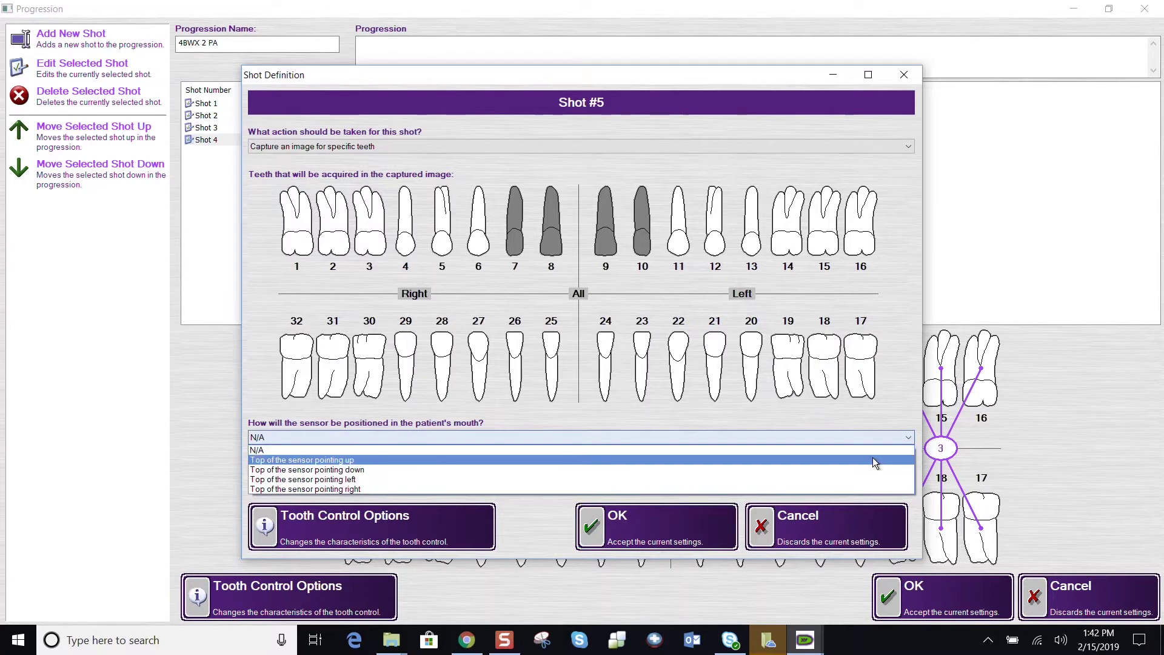
pyautogui.click(873, 460)
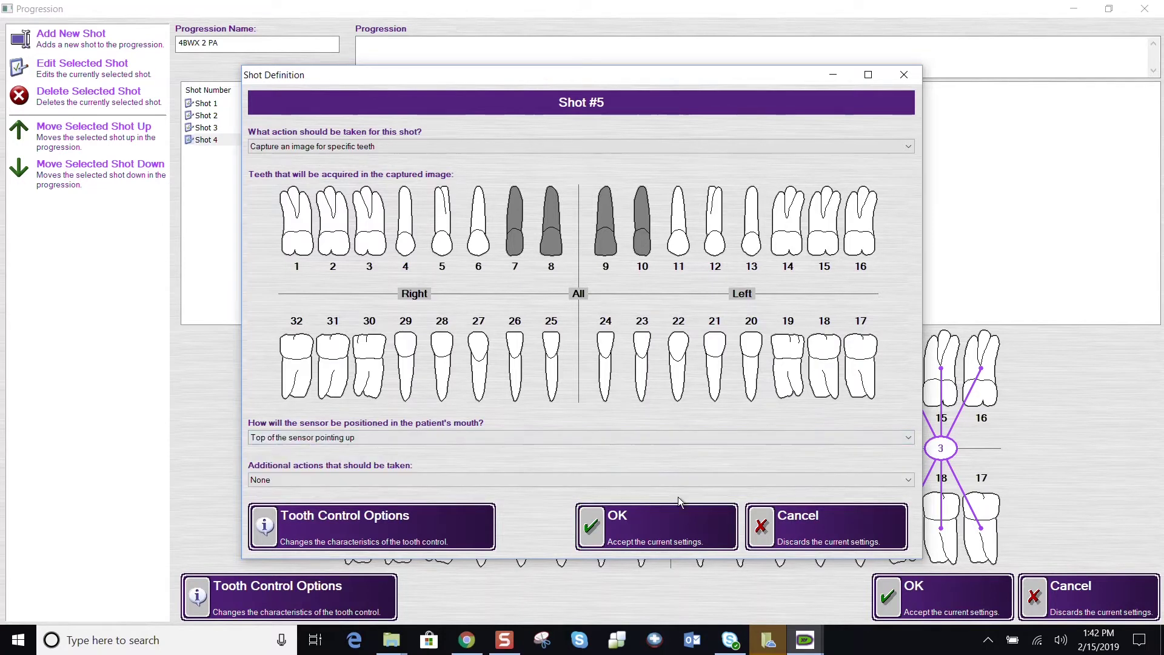
pyautogui.click(672, 513)
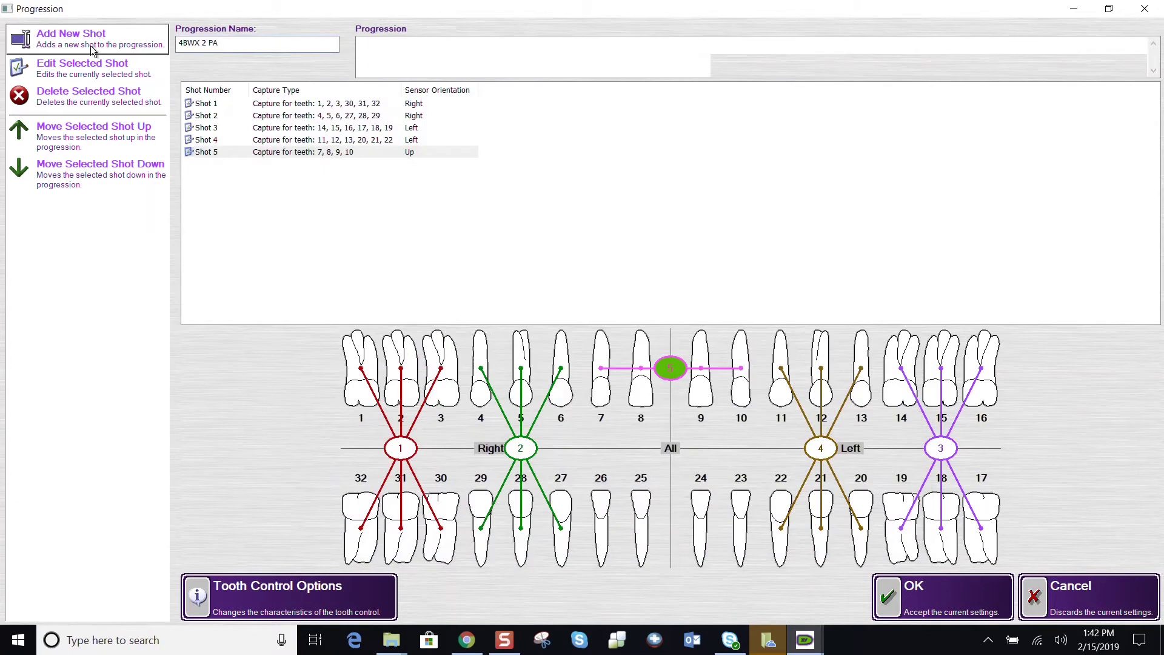
# Add Shot #6 for lower front teeth 23, 24, 25 and 26 with the top of the sensor pointing down.
pyautogui.click(92, 48)
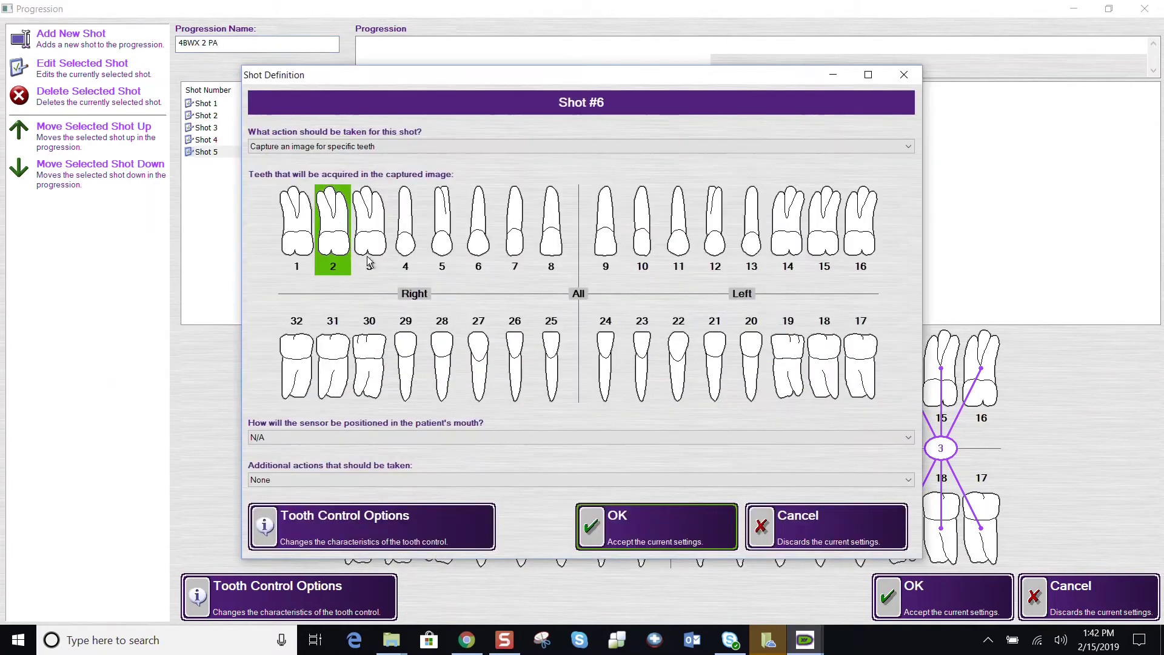
pyautogui.moveTo(514, 364); pyautogui.dragTo(667, 380)
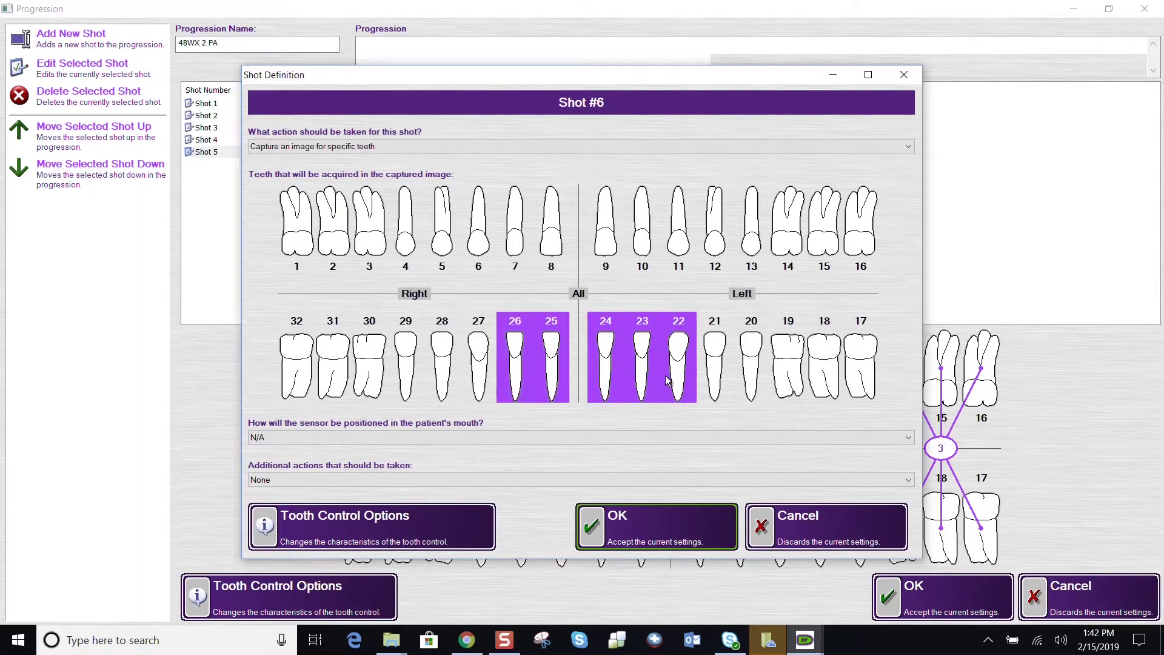
pyautogui.click(667, 381)
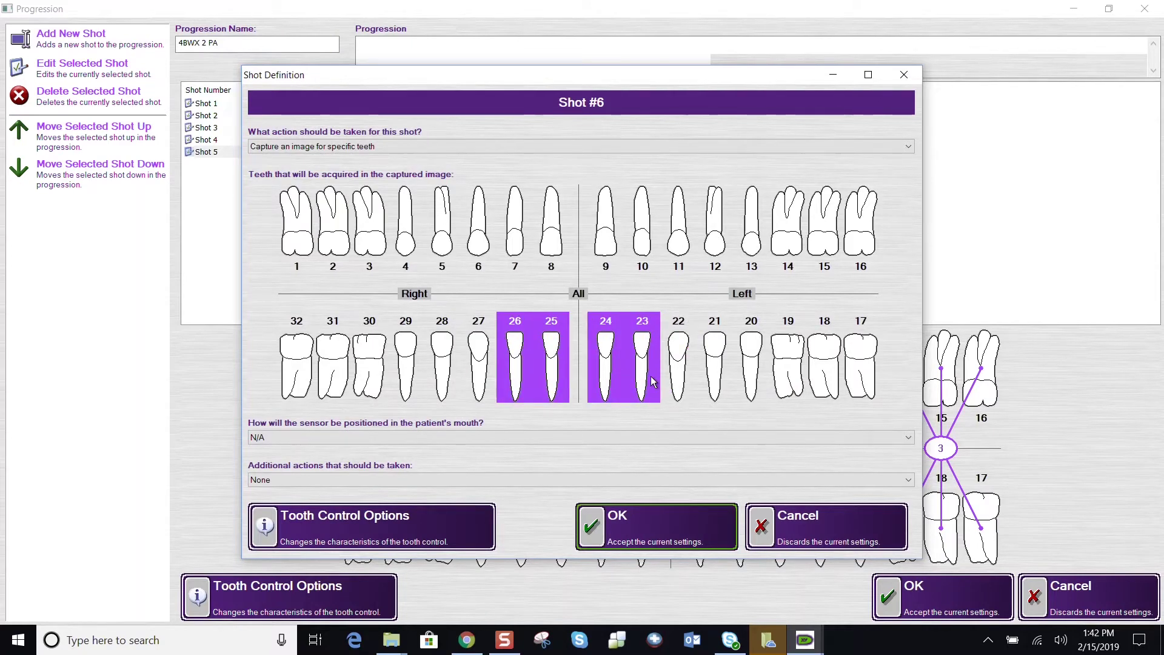
pyautogui.click(908, 437)
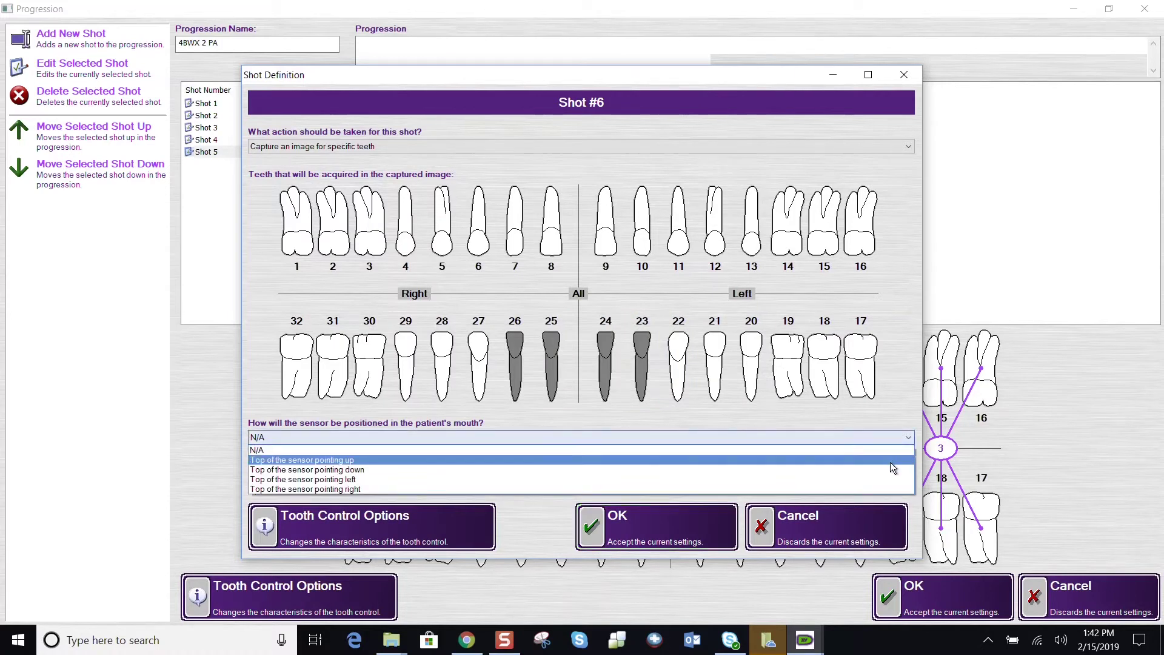
pyautogui.click(890, 468)
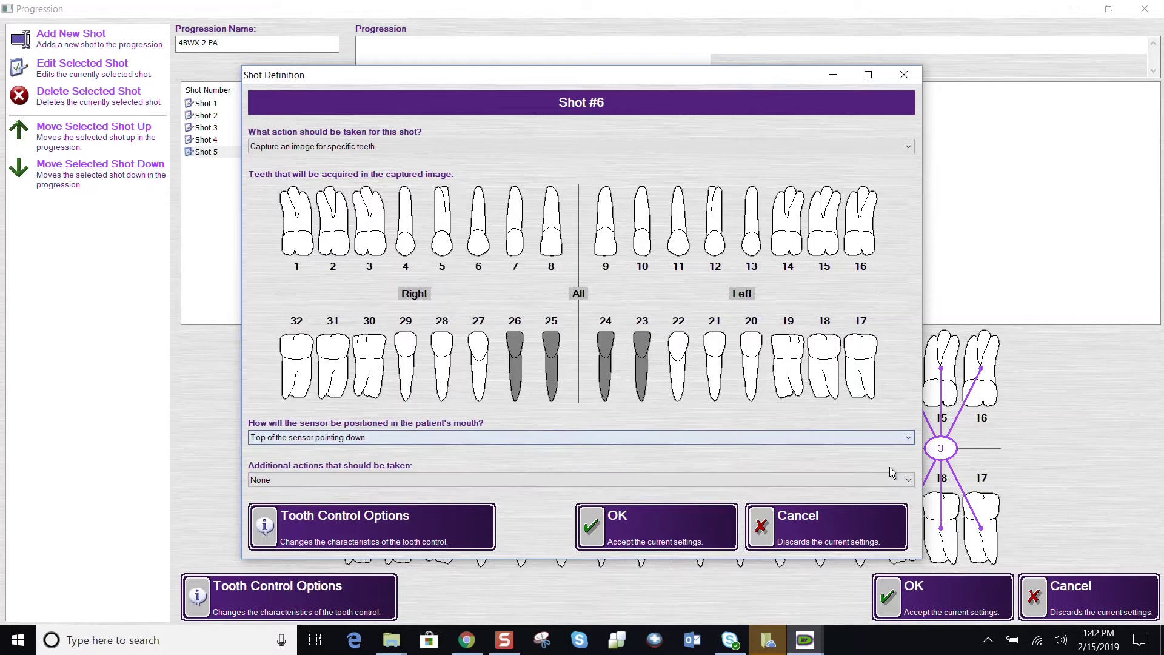
pyautogui.click(678, 523)
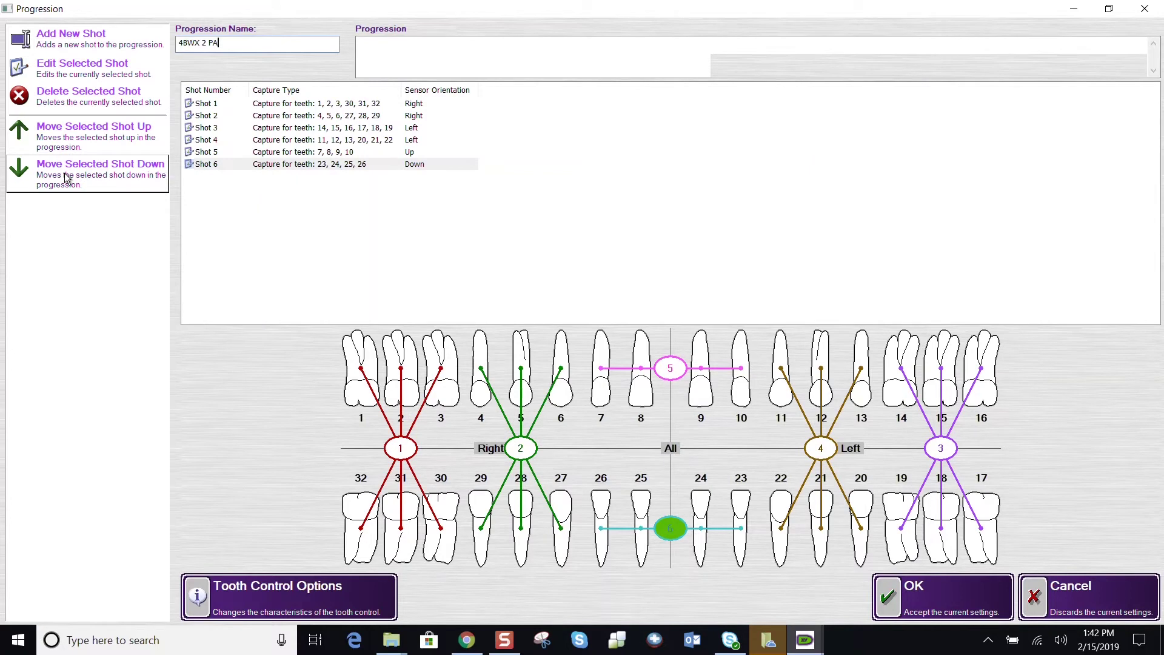
# Save the 4BWX 2 PA progression, and close the Progression Editor and the XrayVision DCV folder window.
pyautogui.click(965, 601)
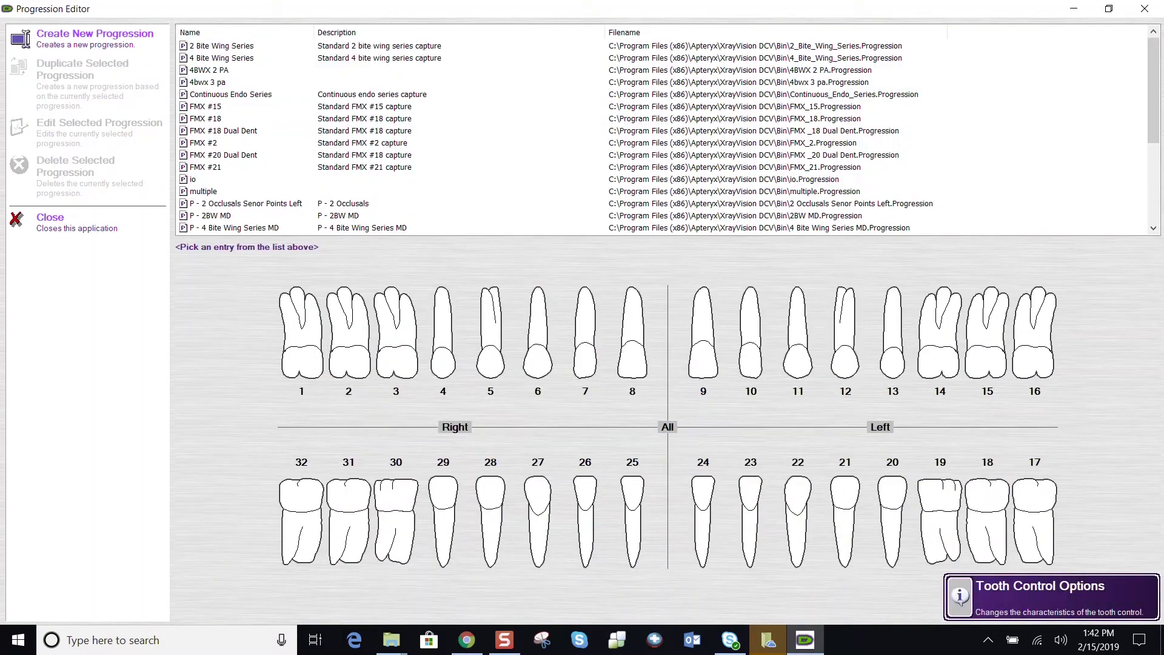
pyautogui.click(77, 229)
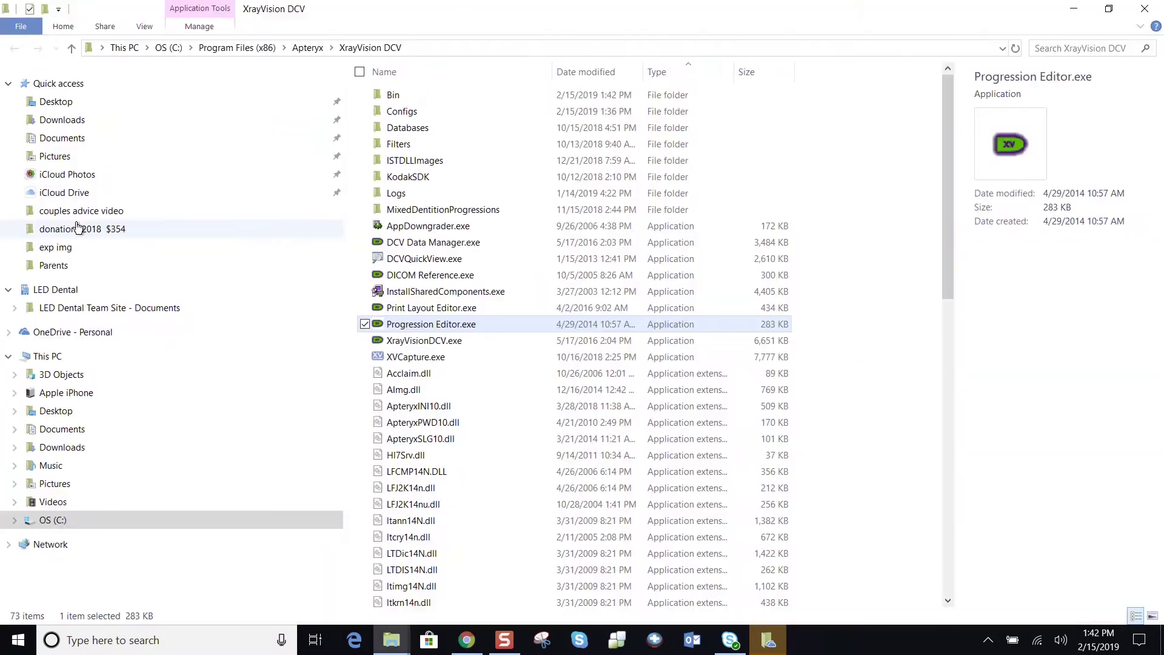
pyautogui.click(1148, 17)
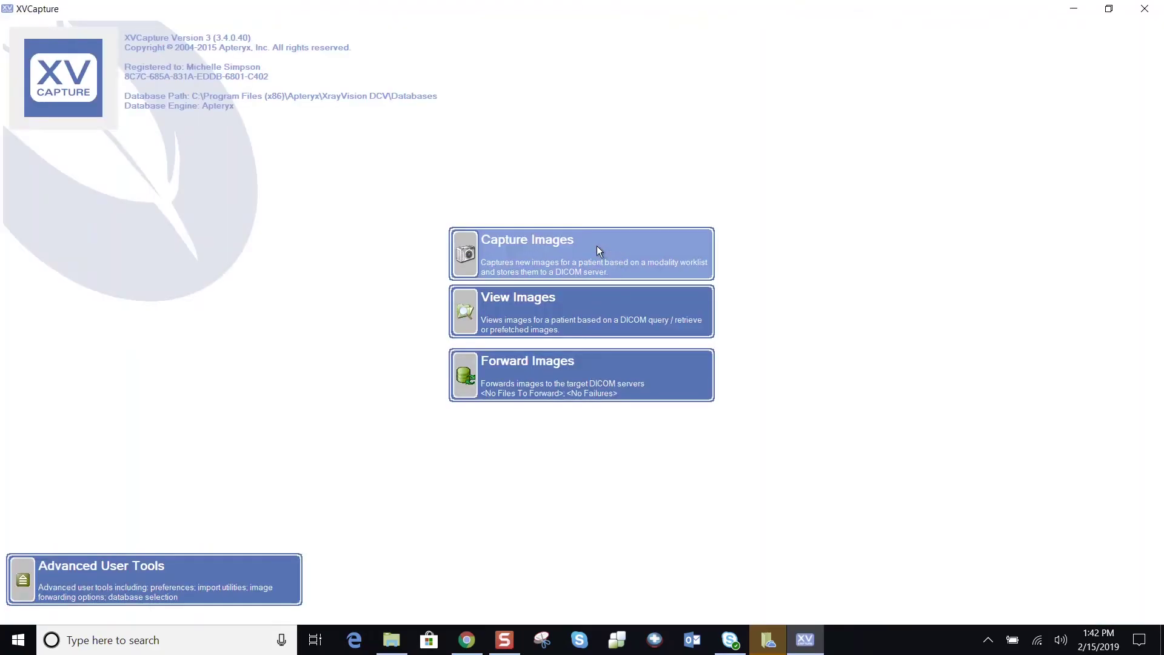
# In XVCapture, fill the worklist with the test patient's details, choose the 4BWX 2 PA progression and continue to image capture.
pyautogui.click(596, 246)
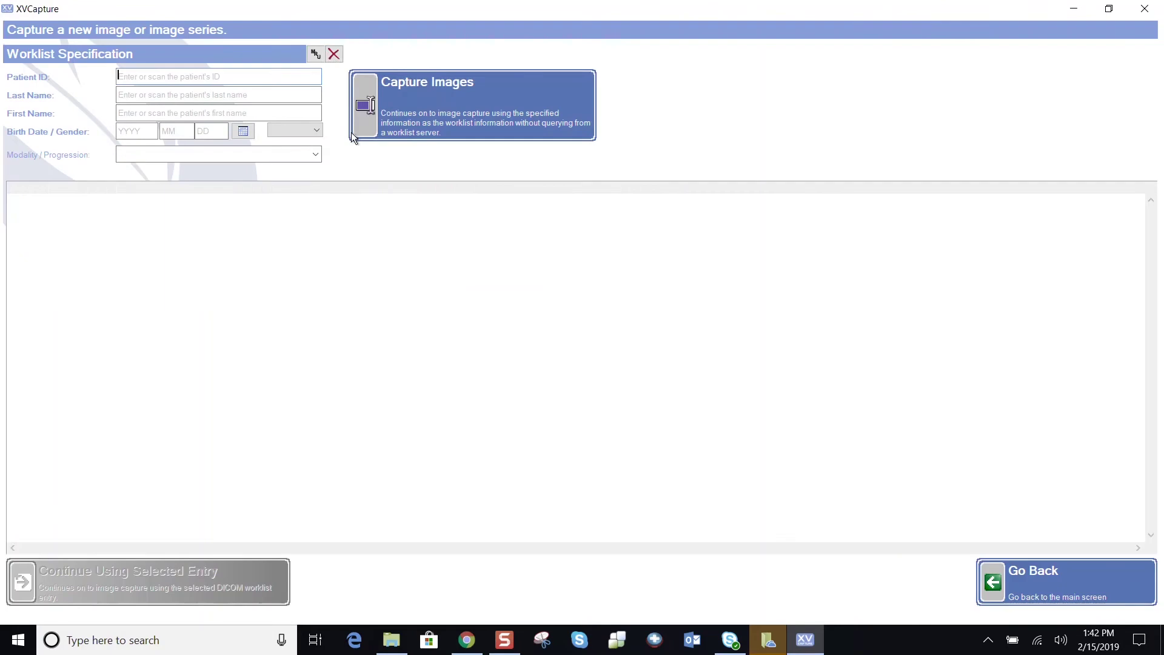
pyautogui.click(315, 54)
pyautogui.click(321, 70)
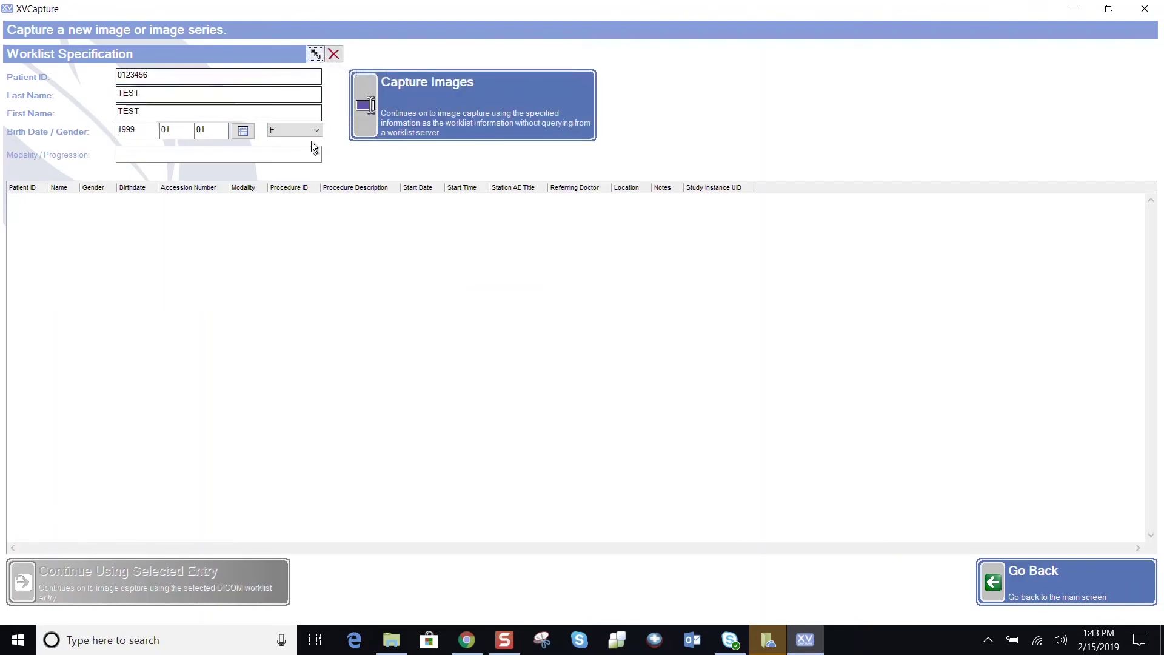
pyautogui.click(312, 158)
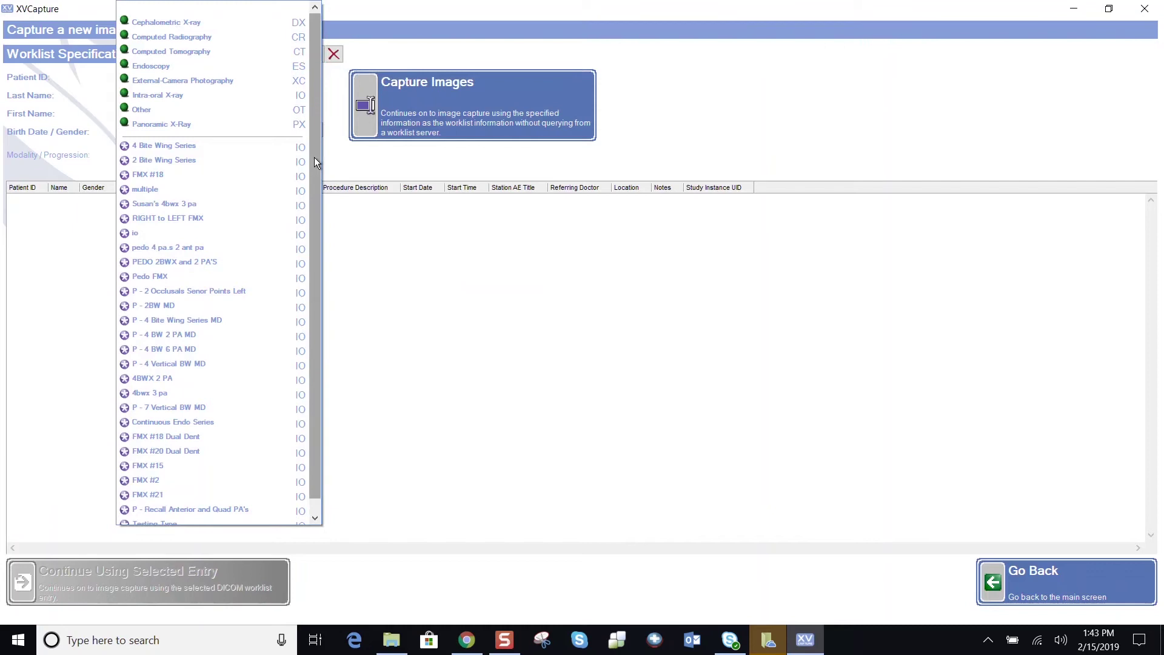
pyautogui.click(141, 380)
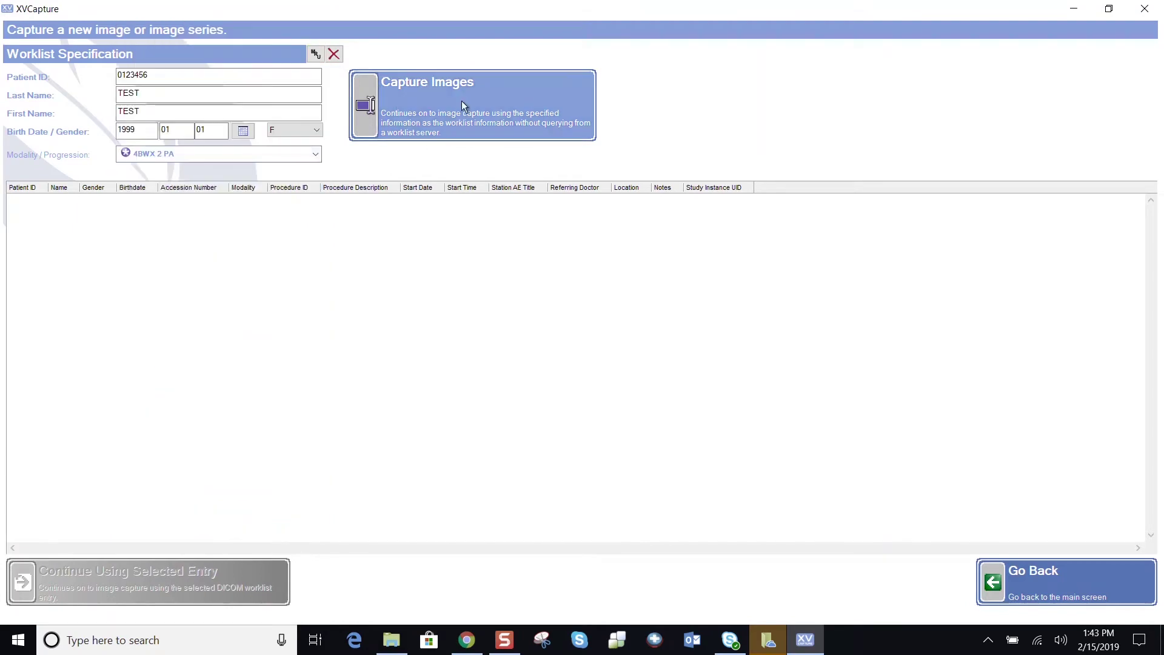
pyautogui.click(441, 103)
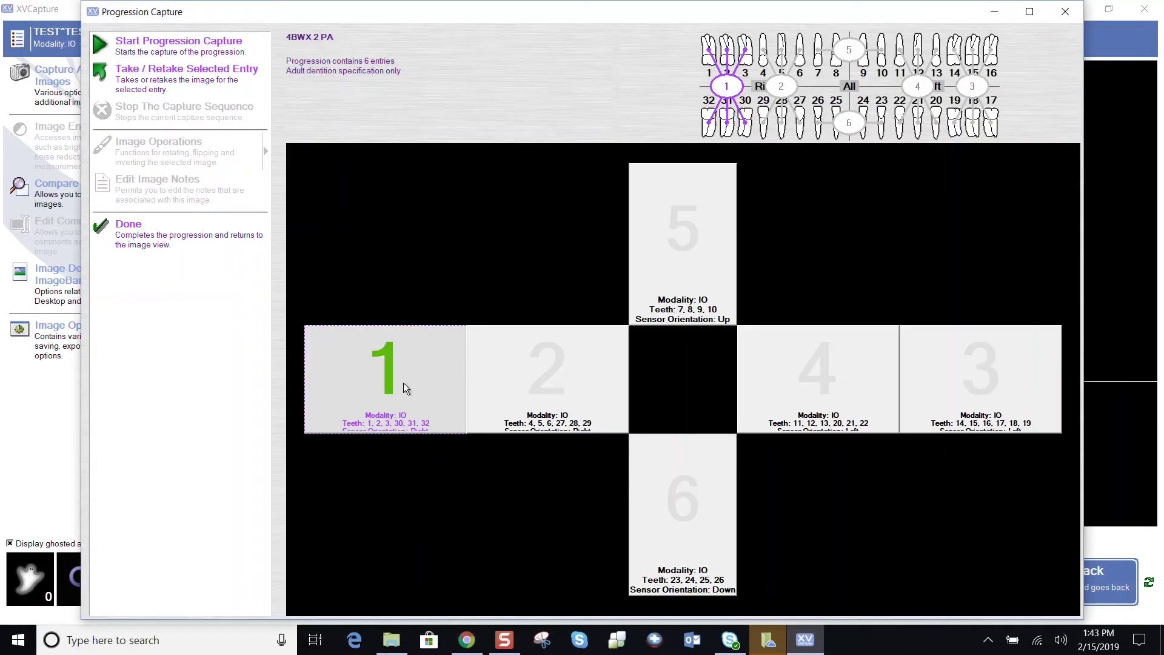
# Go through shots 2 to 6 of the capture layout in order to check their teeth and sensor orientation.
pyautogui.click(552, 380)
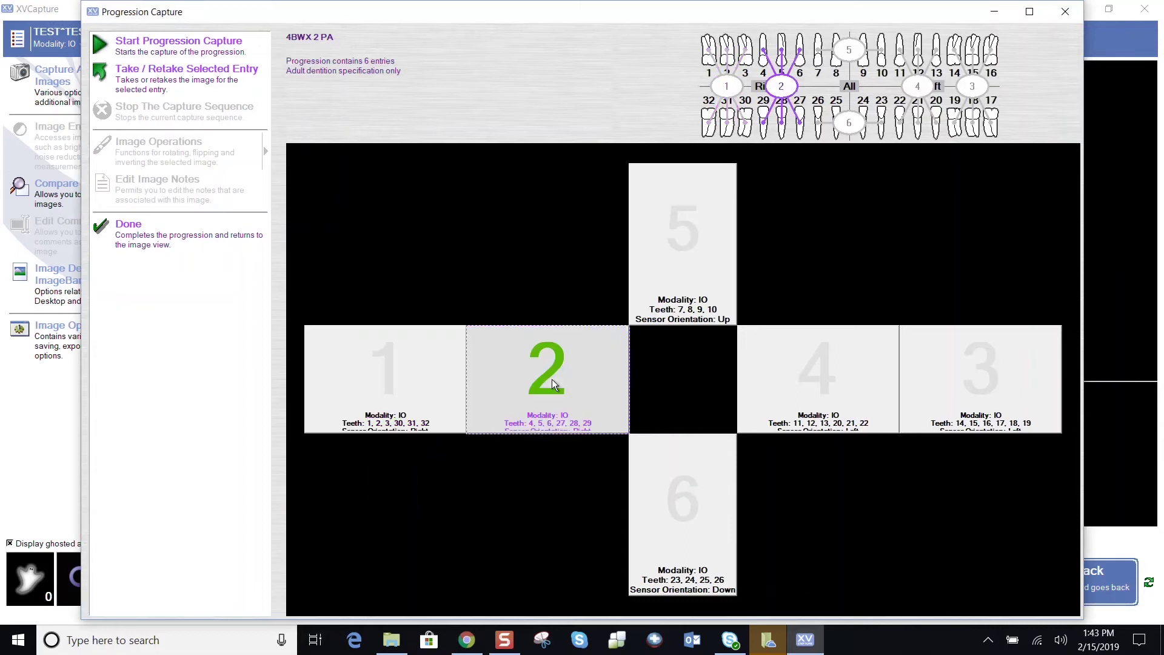
pyautogui.click(998, 373)
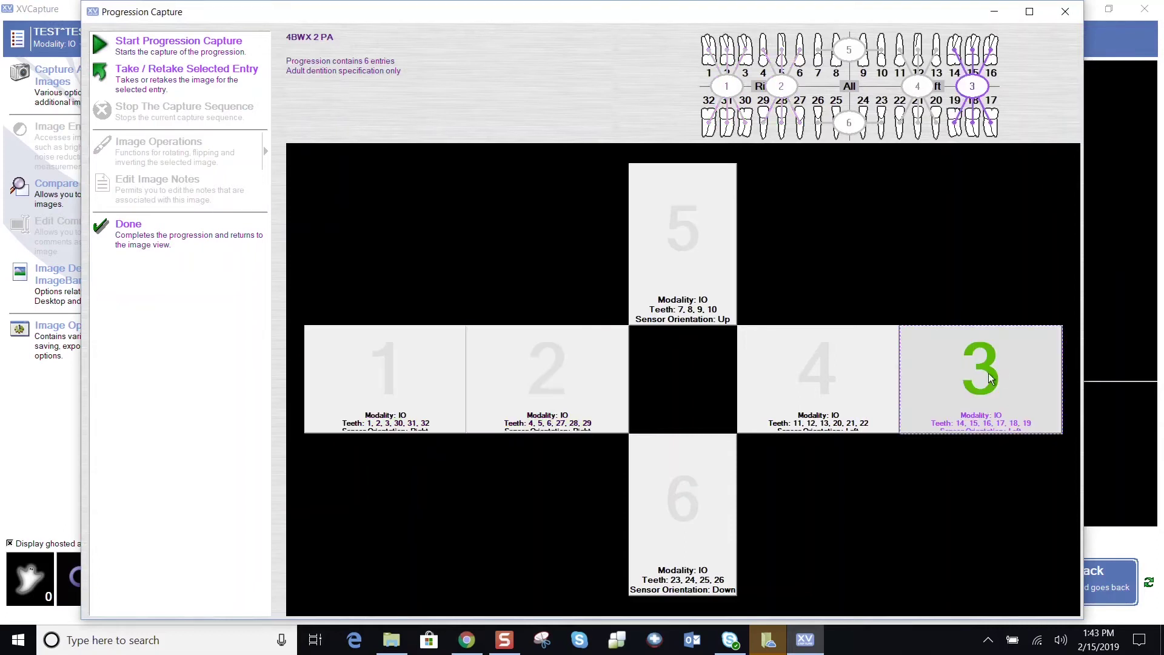
pyautogui.click(854, 379)
pyautogui.click(704, 250)
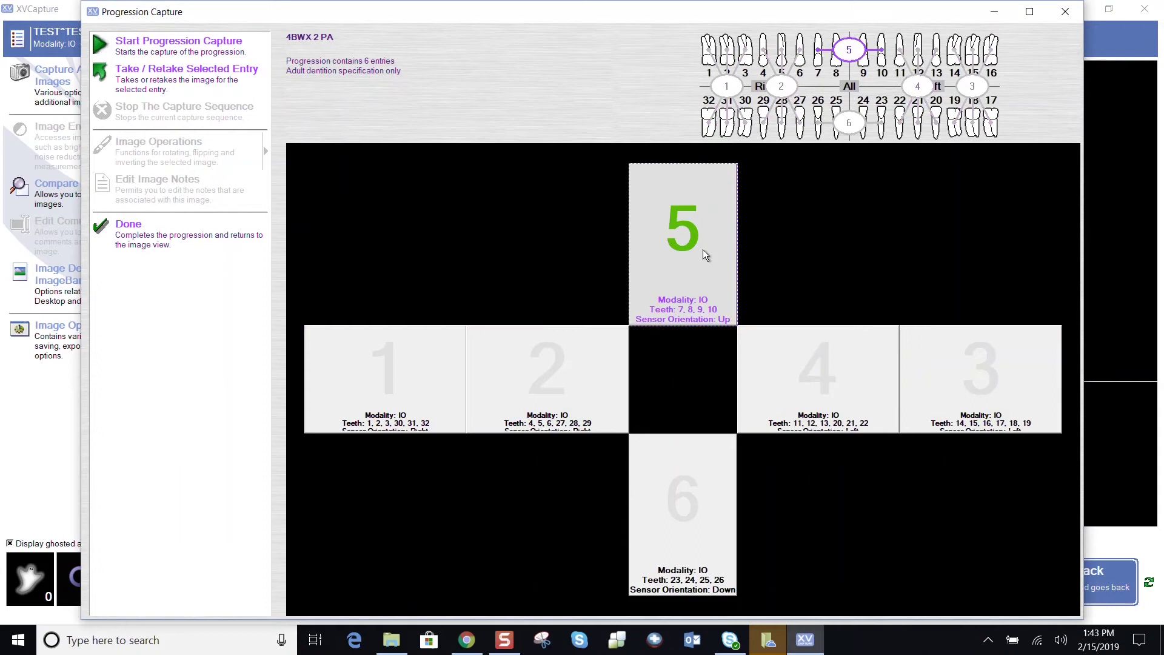
pyautogui.click(700, 528)
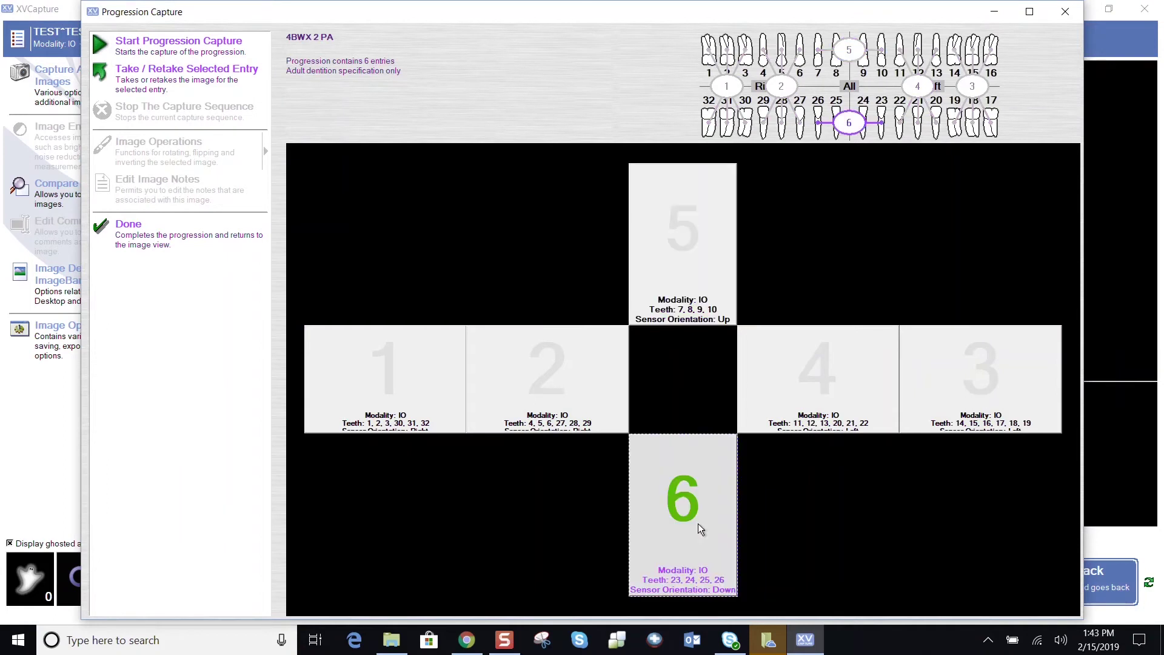